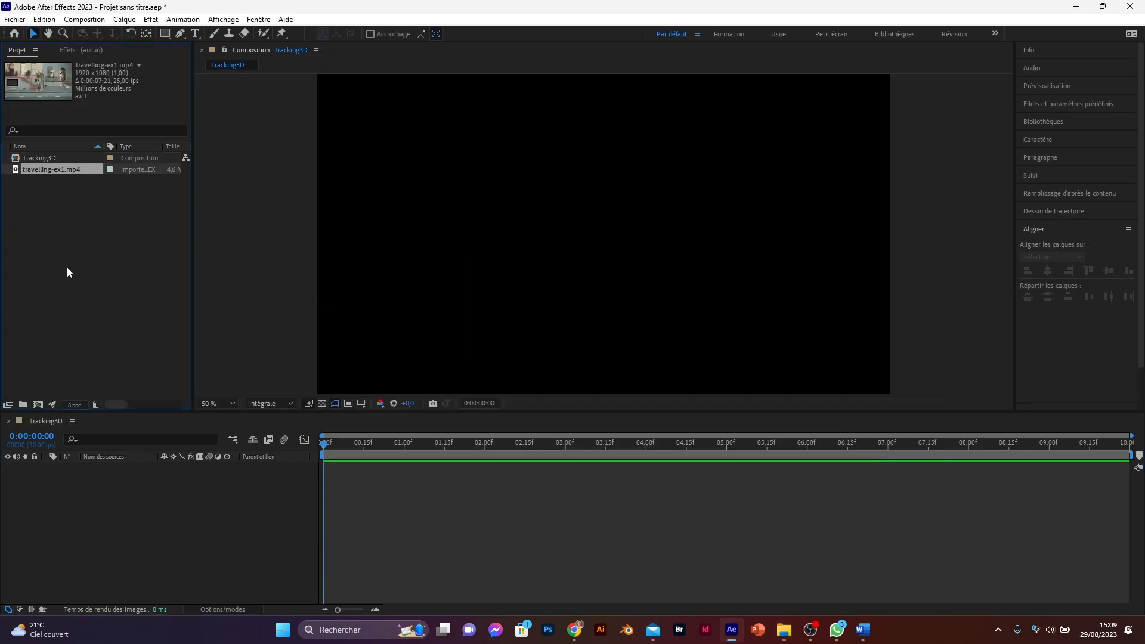
Add travelling-ex1.mp4 to the Tracking3D composition and apply the Suivi de la caméra 3D effect to it.
drag(66, 170, 80, 496)
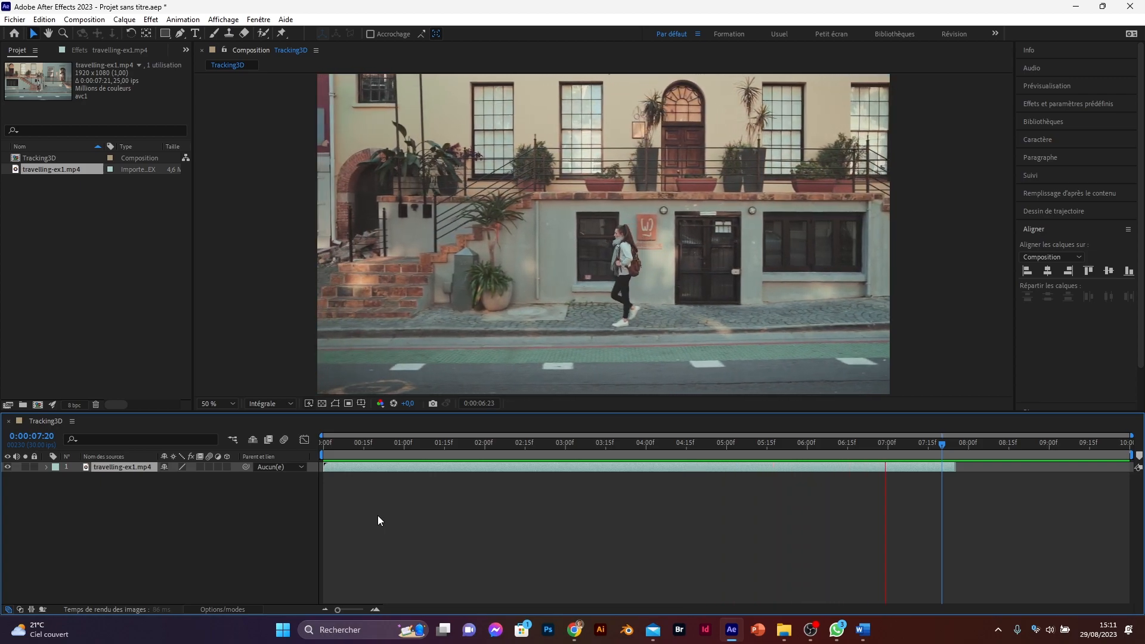
key(Home)
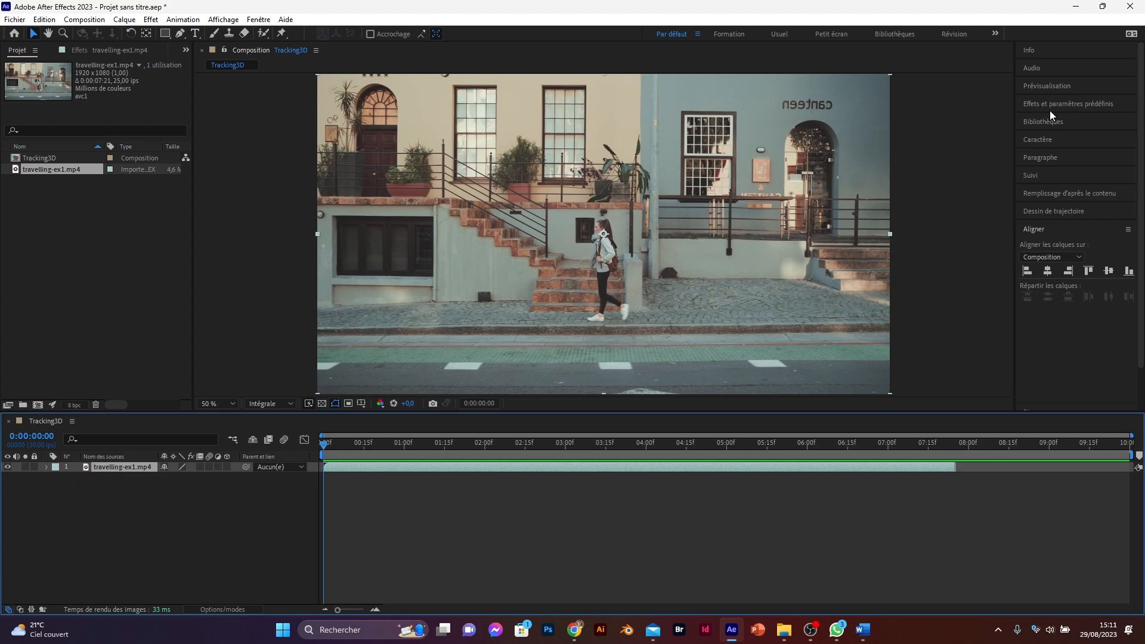
click(1054, 104)
click(1050, 114)
text(cam)
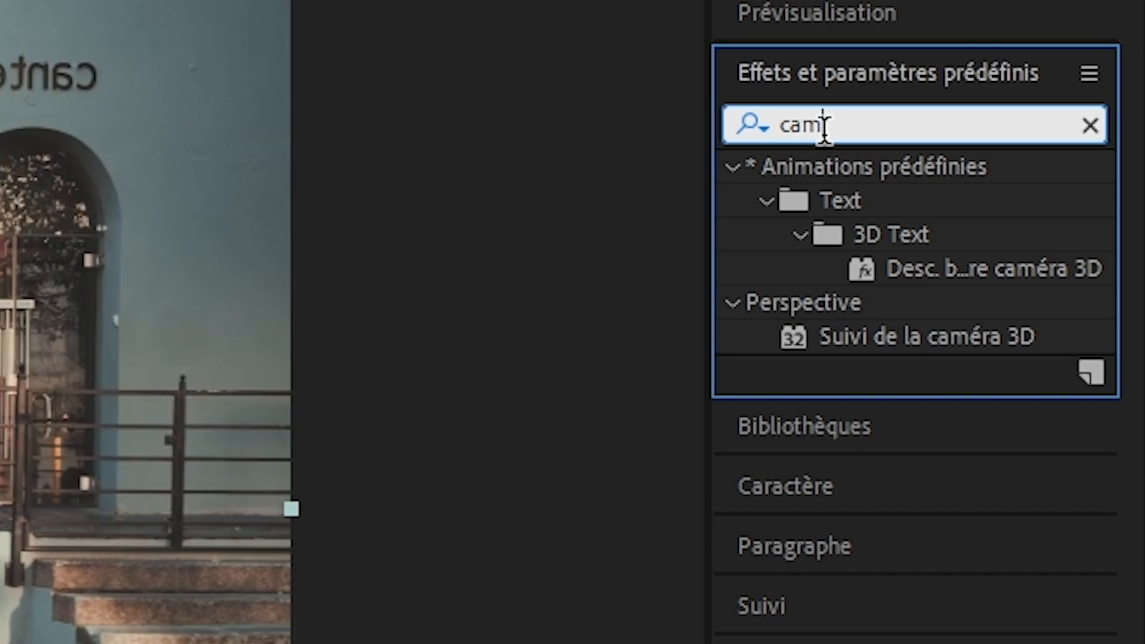
drag(846, 336, 132, 467)
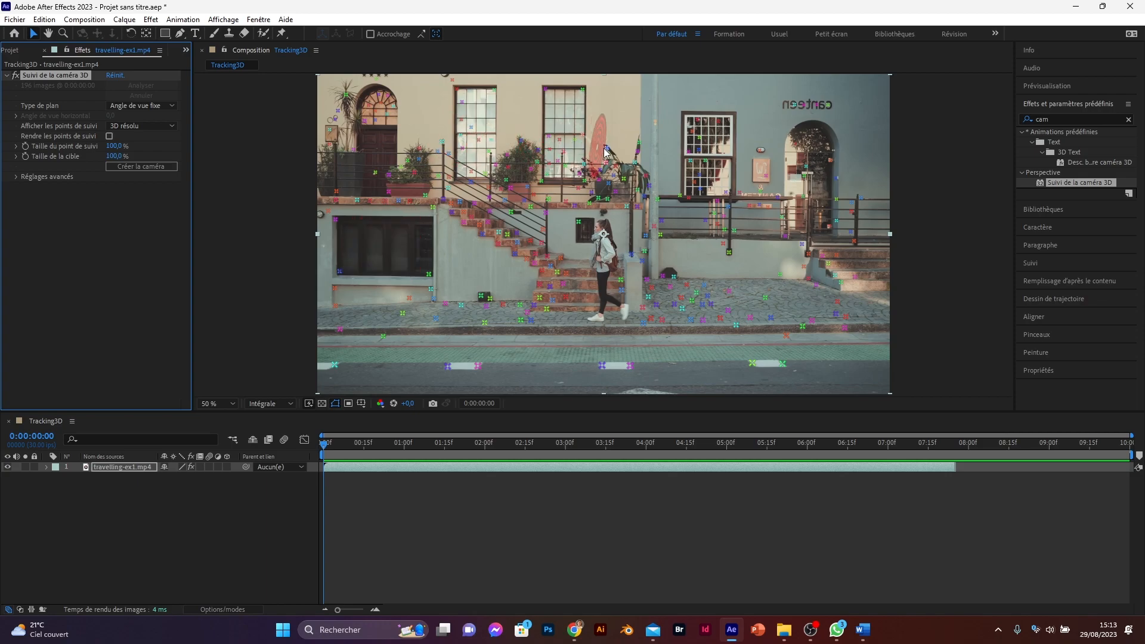
Create a solid and camera from the tracking points on the wall between the two upper windows.
click(576, 111)
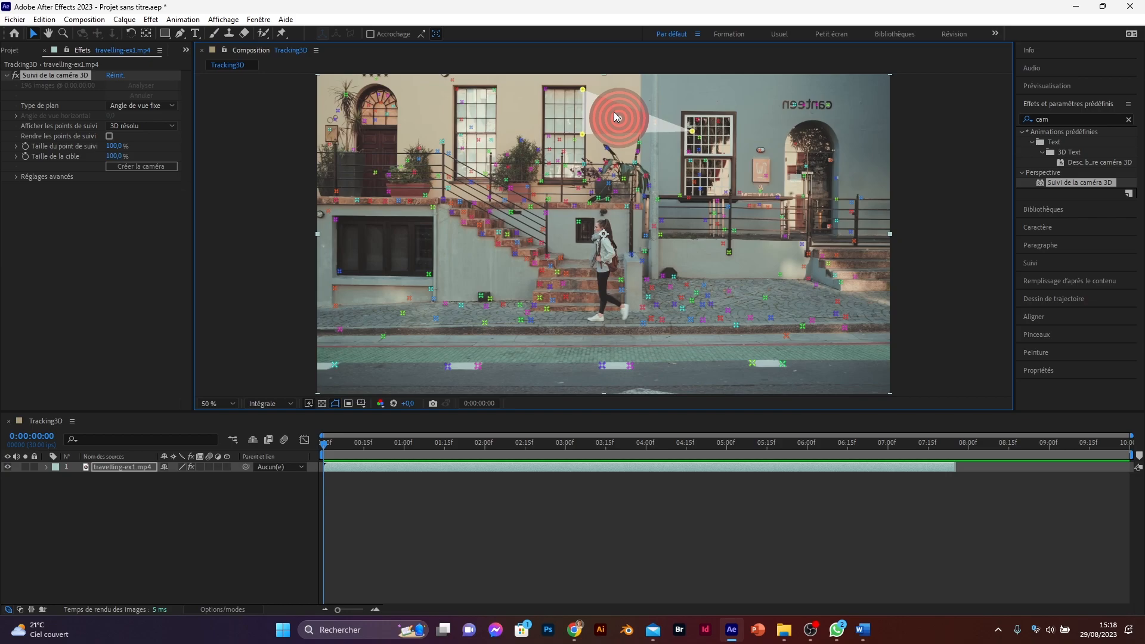
right_click(615, 117)
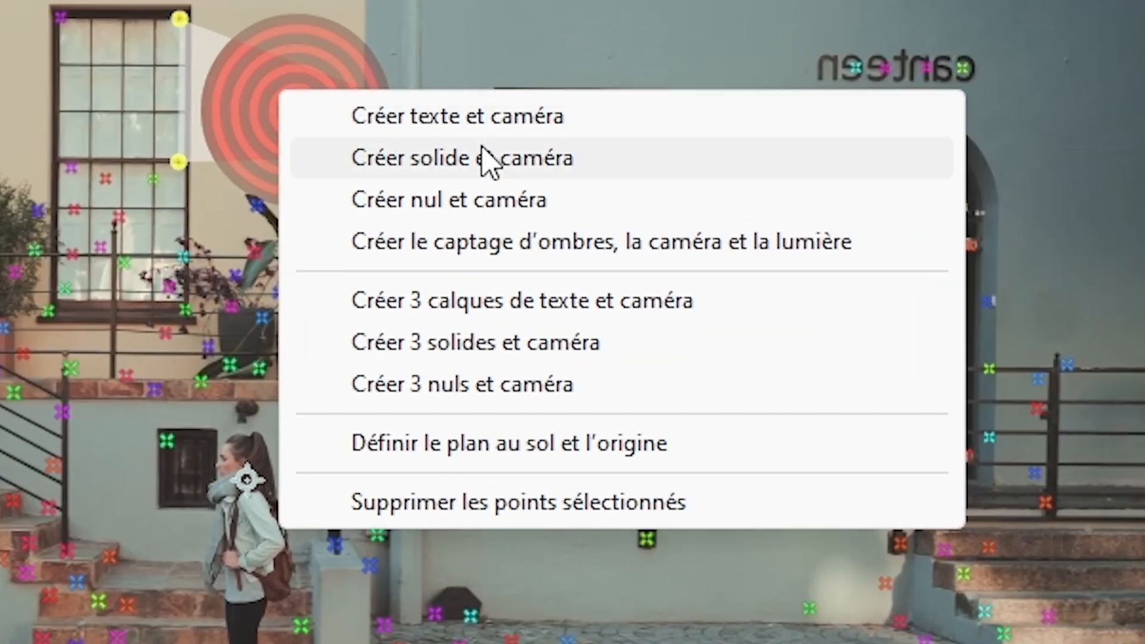
click(480, 160)
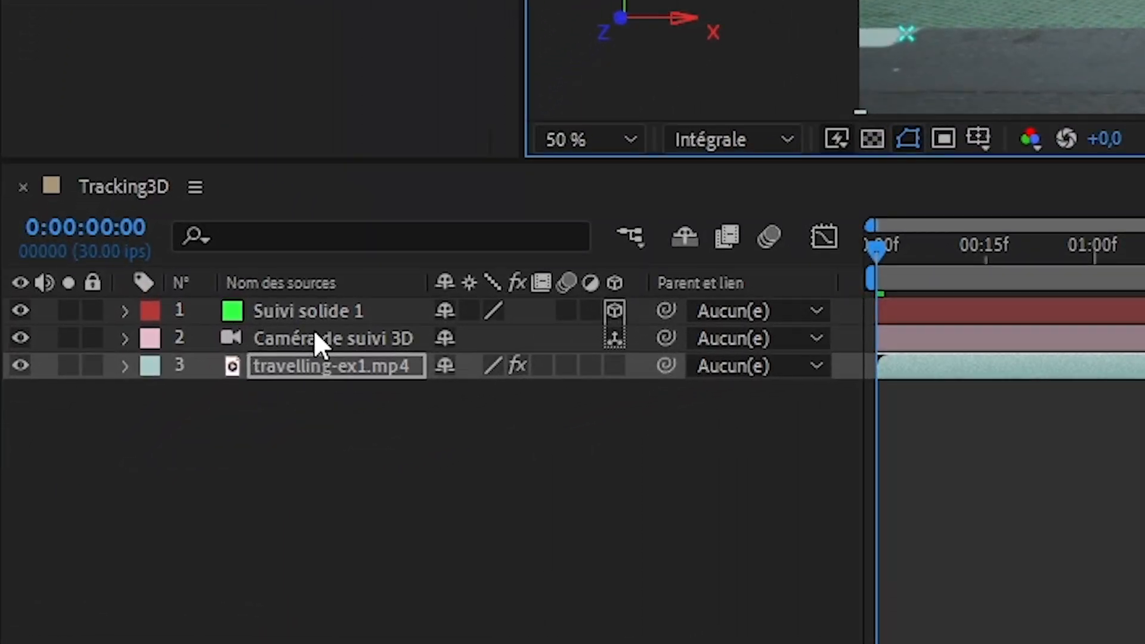
click(198, 420)
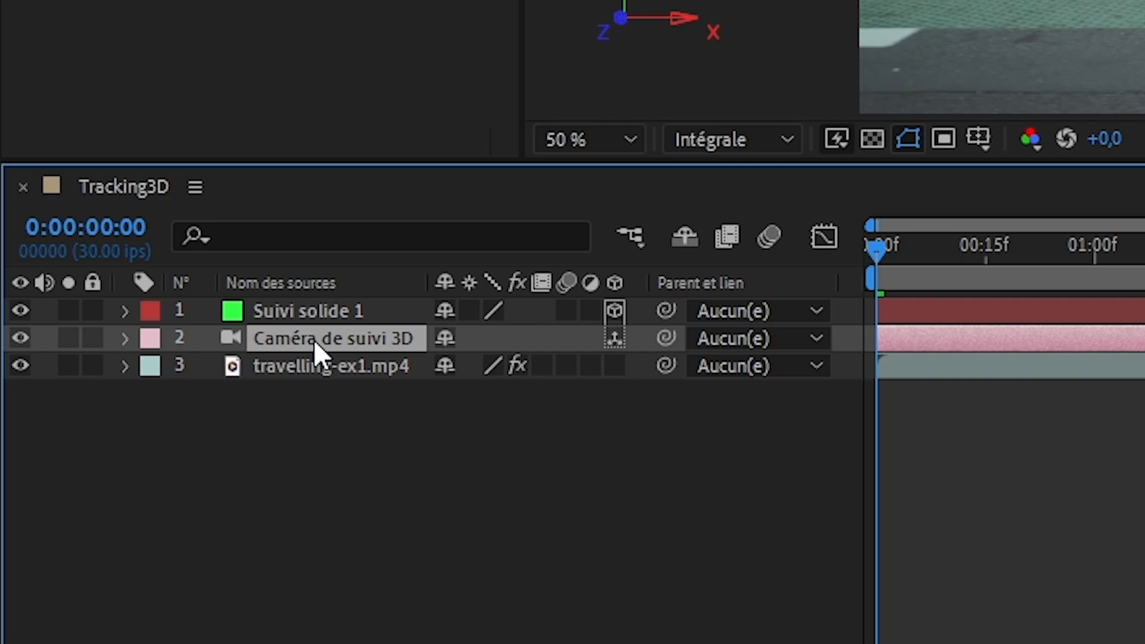
Precompose the Suivi solide 1 layer as "text tracking", leaving all attributes in Tracking3D.
click(317, 310)
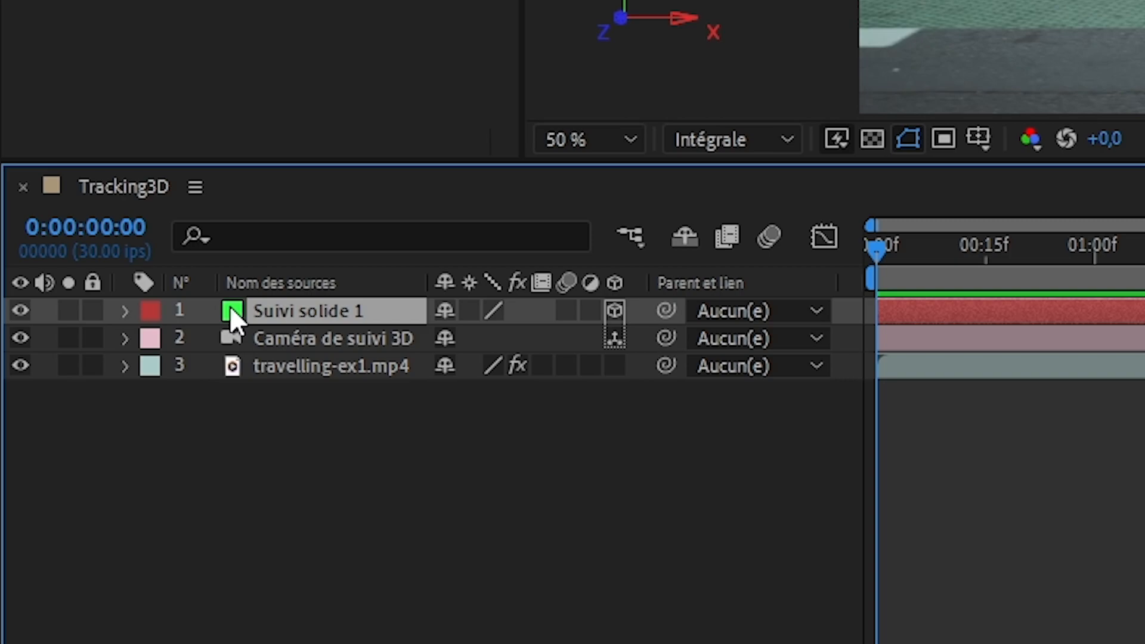
right_click(230, 305)
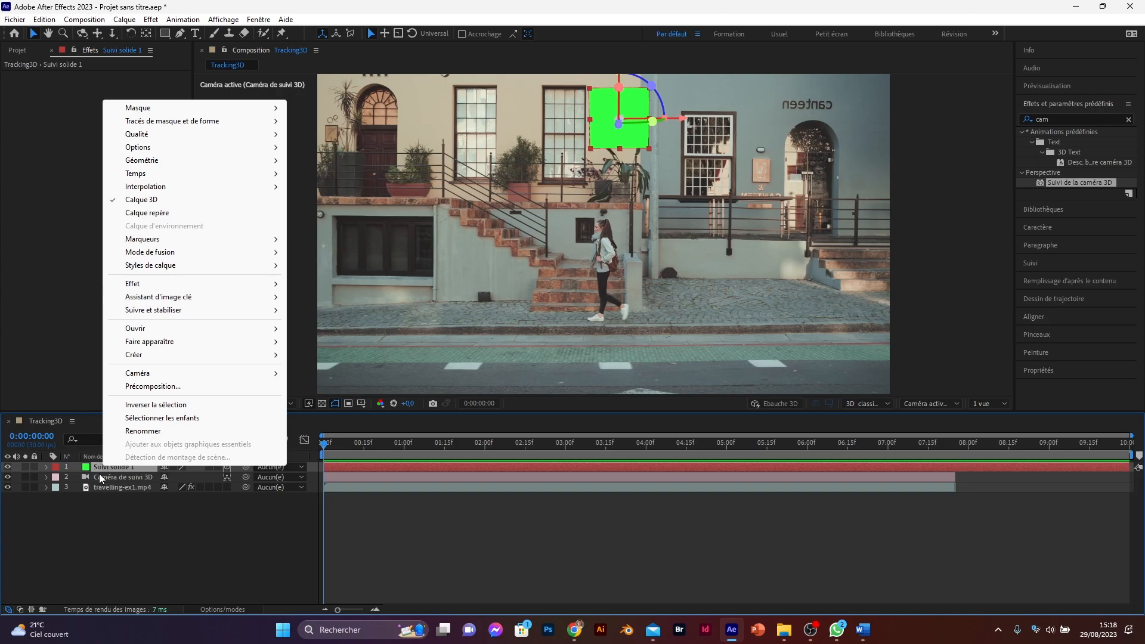
click(155, 386)
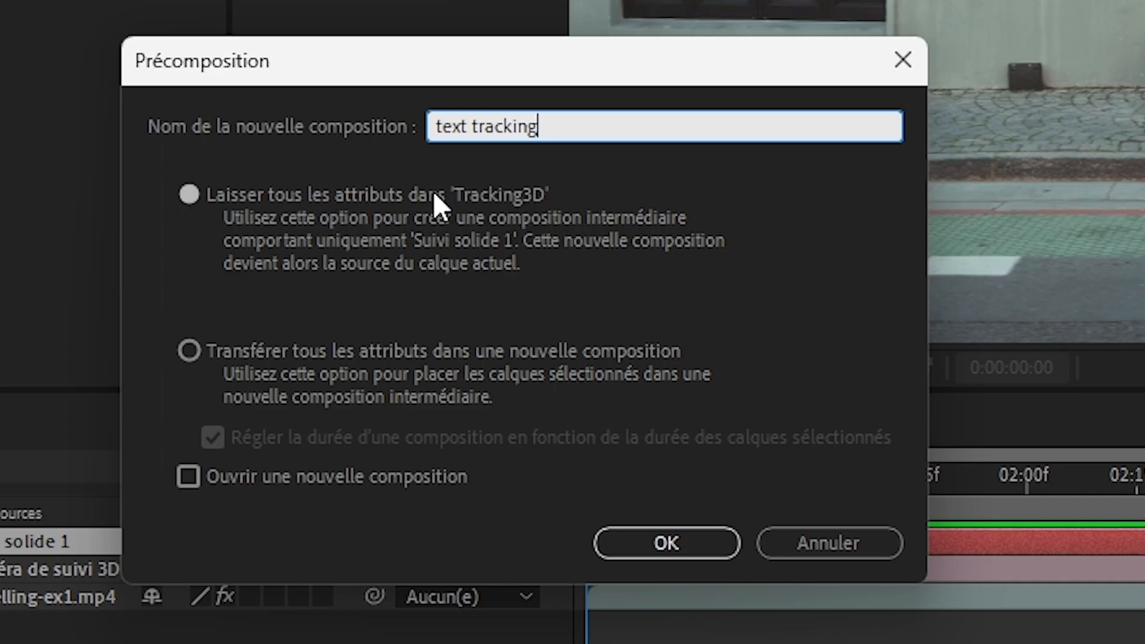
key(Return)
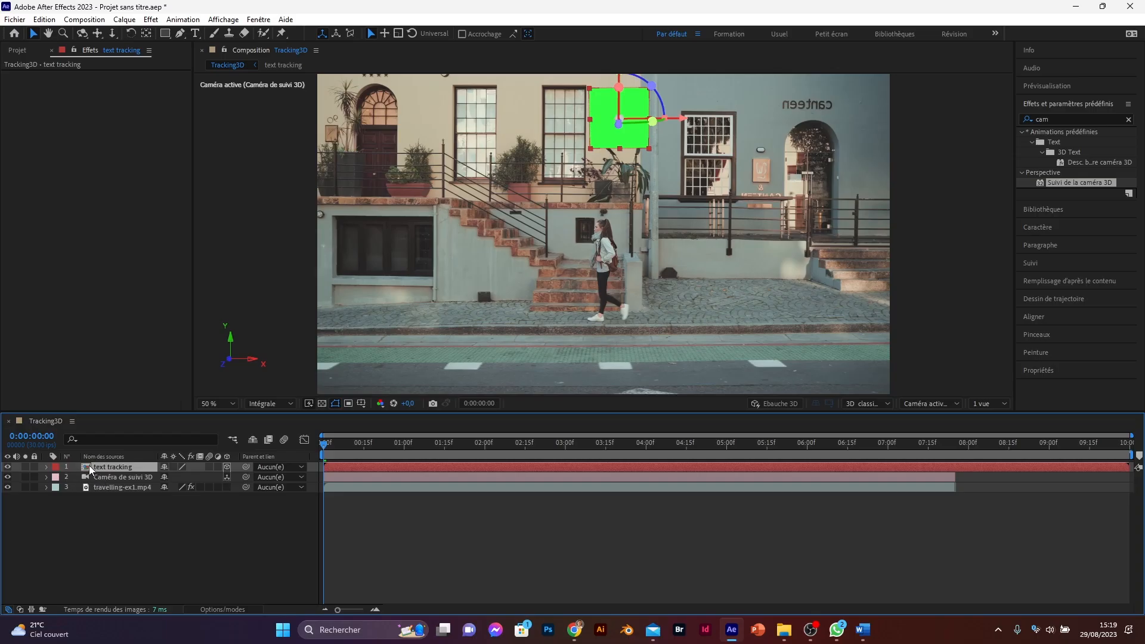
Inside the text tracking precomposition, hide the green solid and add a text layer reading BURGER.
double_click(87, 466)
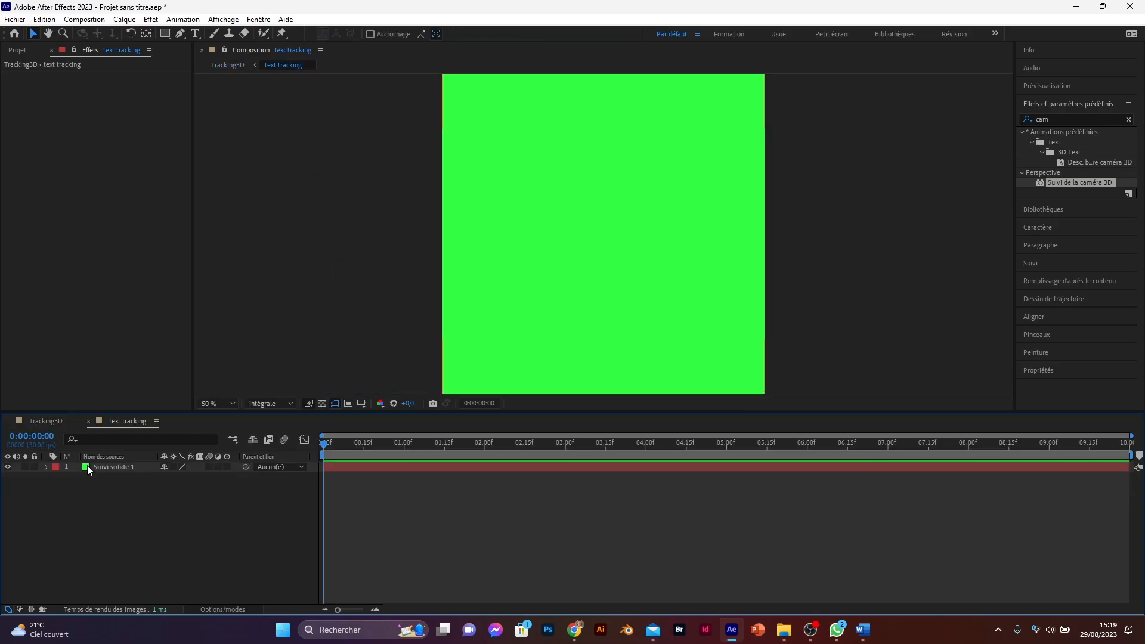
click(7, 466)
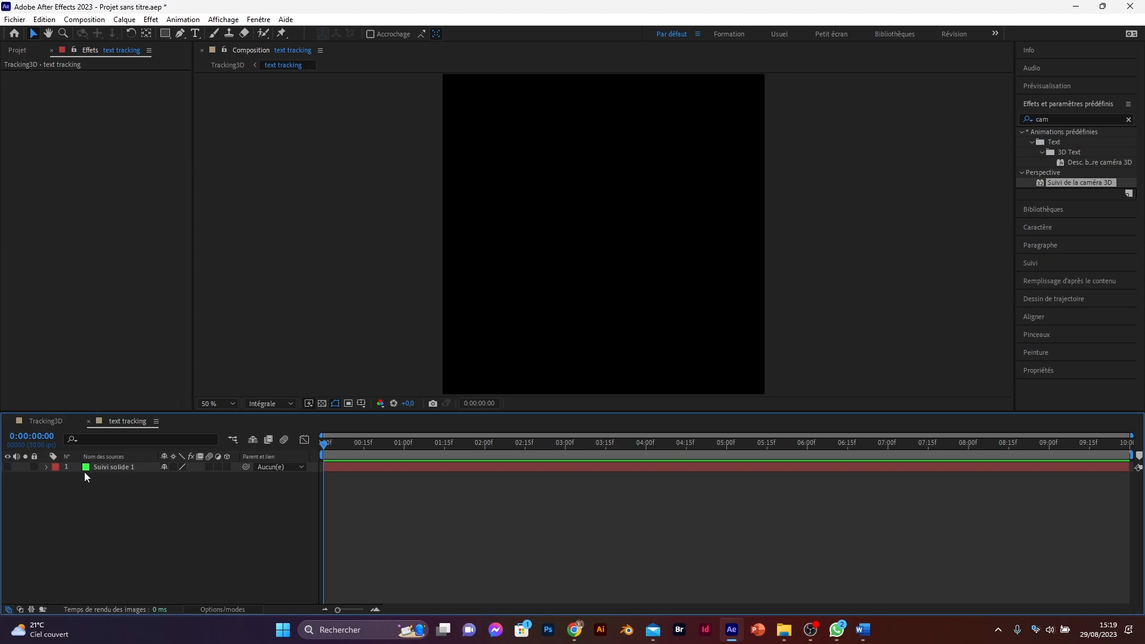
click(195, 34)
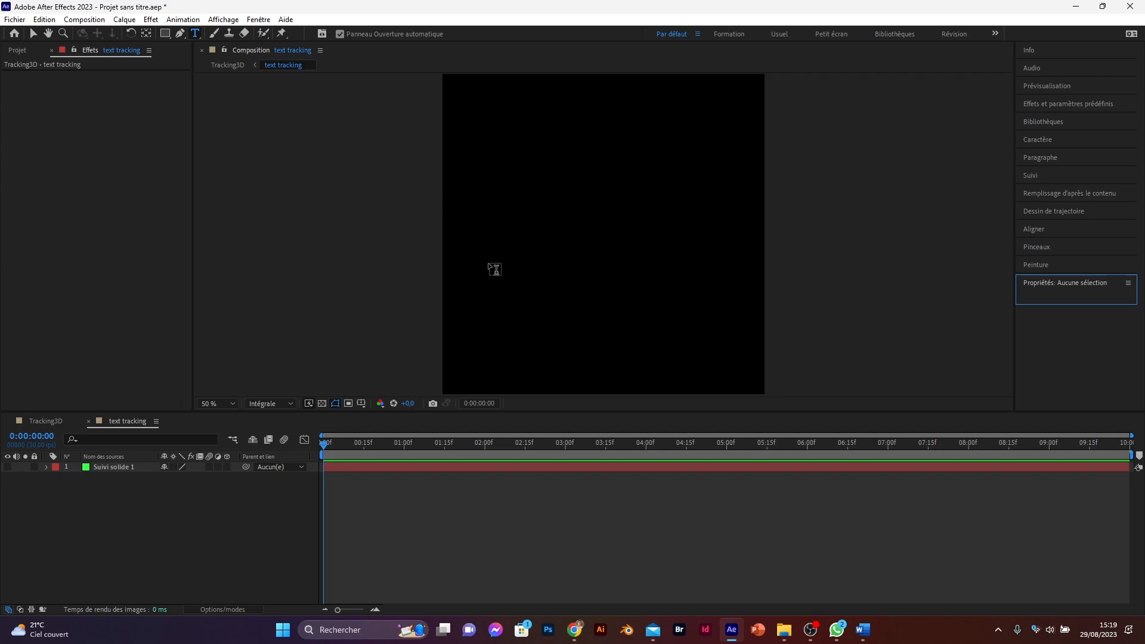
click(487, 242)
text(BURGER)
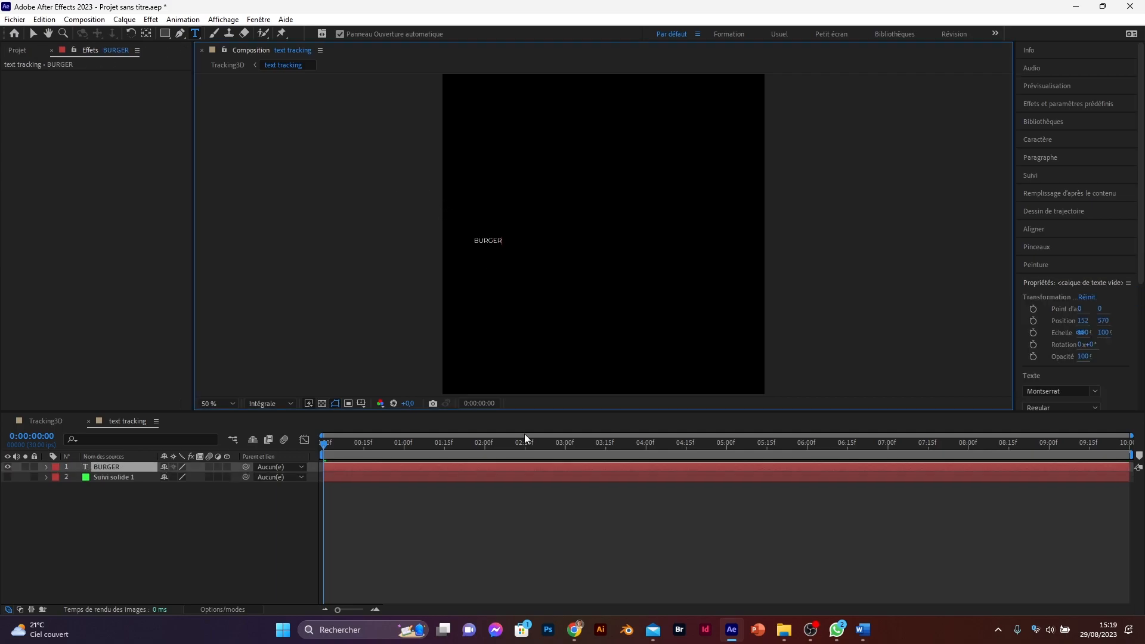
key(Escape)
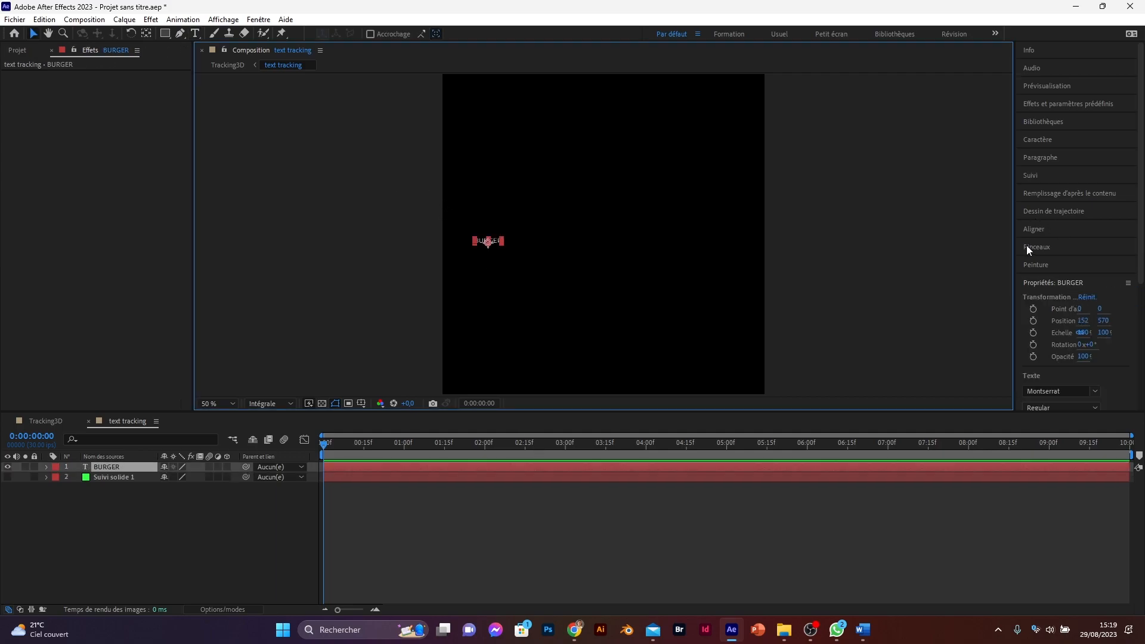
Set the BURGER text to Montserrat Black at 212 px and place it in the middle of the frame.
click(1038, 140)
drag(1038, 189, 1074, 163)
click(1055, 159)
click(1007, 230)
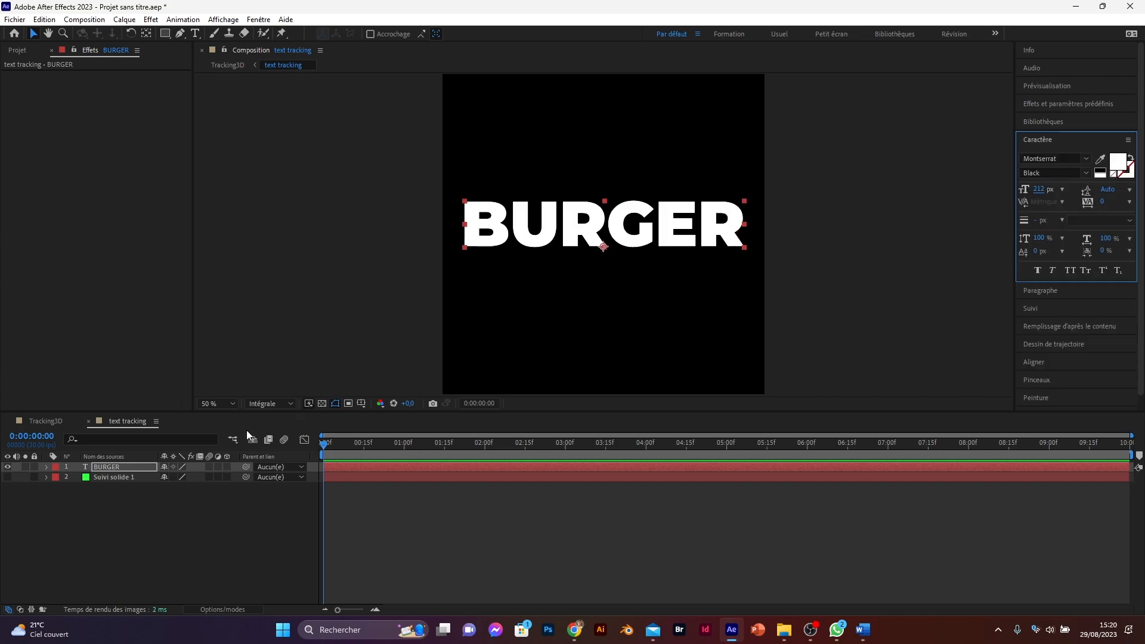
Return to the Tracking3D composition and play back the tracked text over the footage.
click(35, 423)
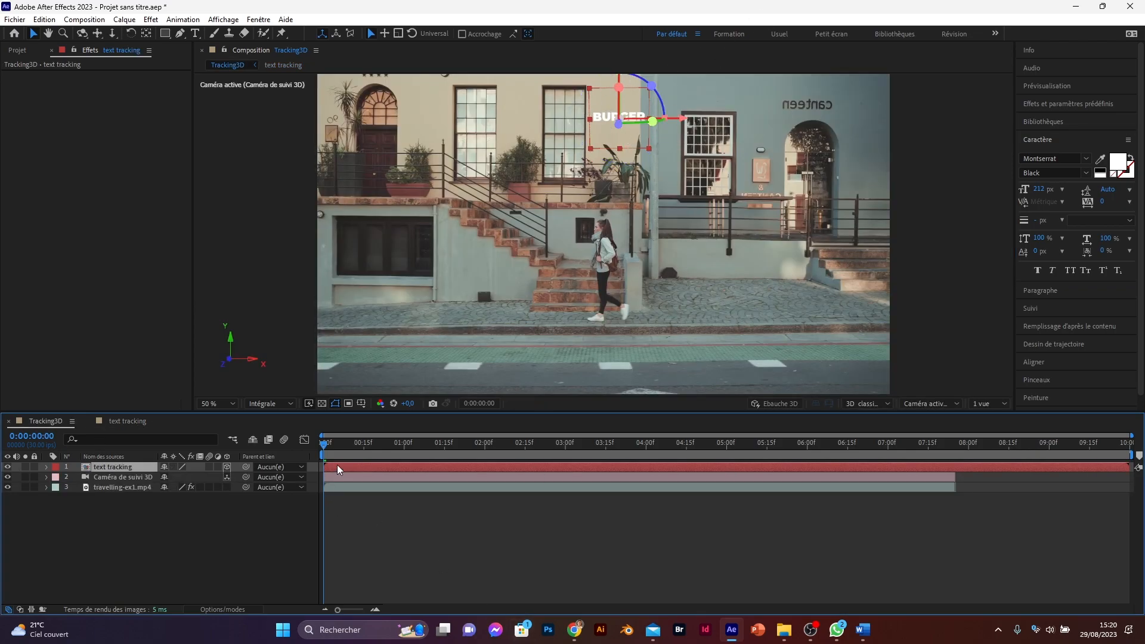
key(space)
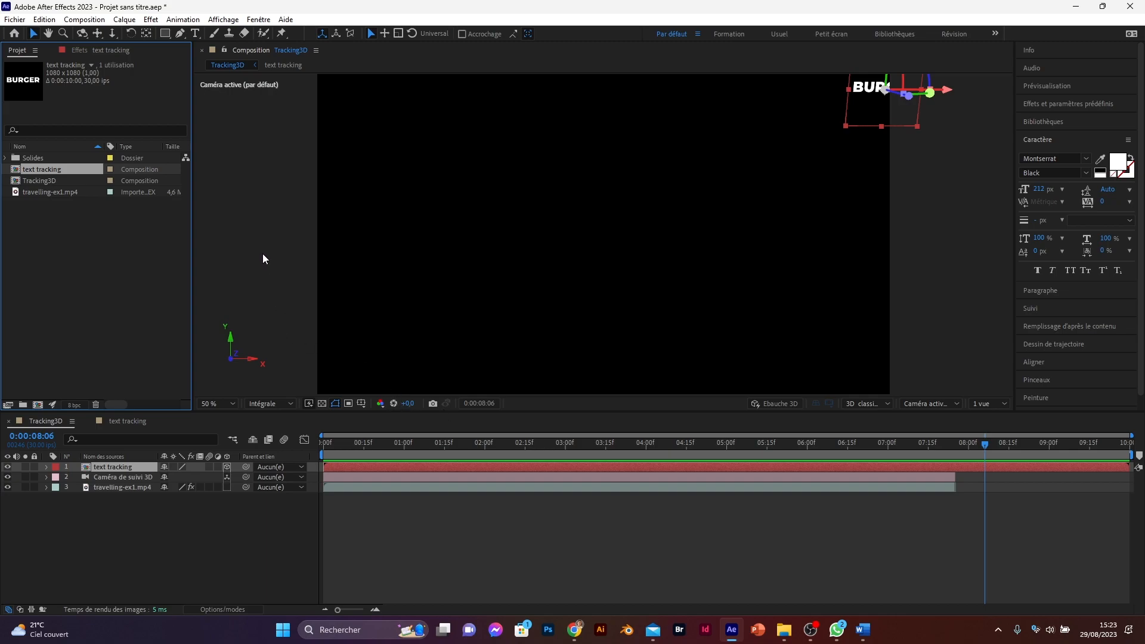
Import travelling-ex2.mp4 from the EP5 folder into the project.
mouse_move(783, 630)
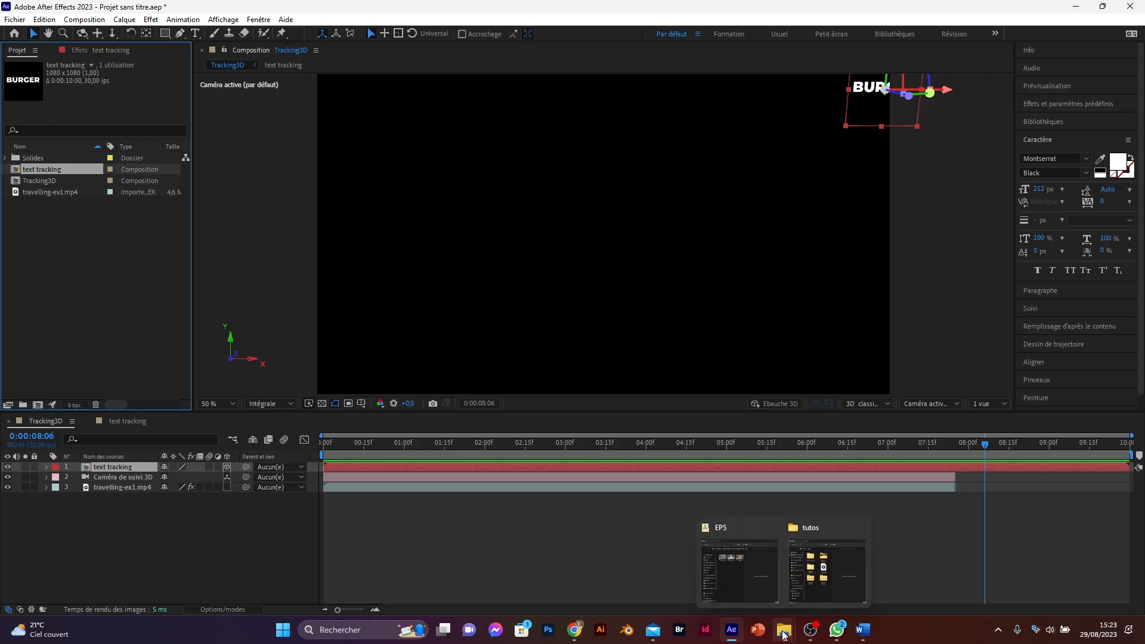
click(742, 563)
click(565, 197)
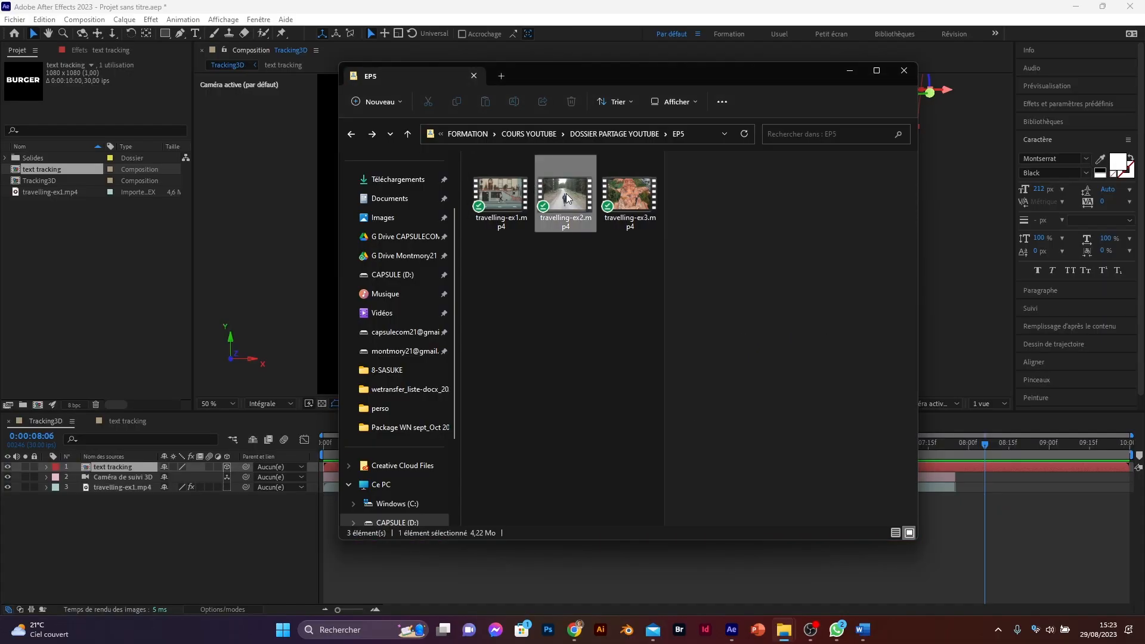
drag(566, 198, 728, 448)
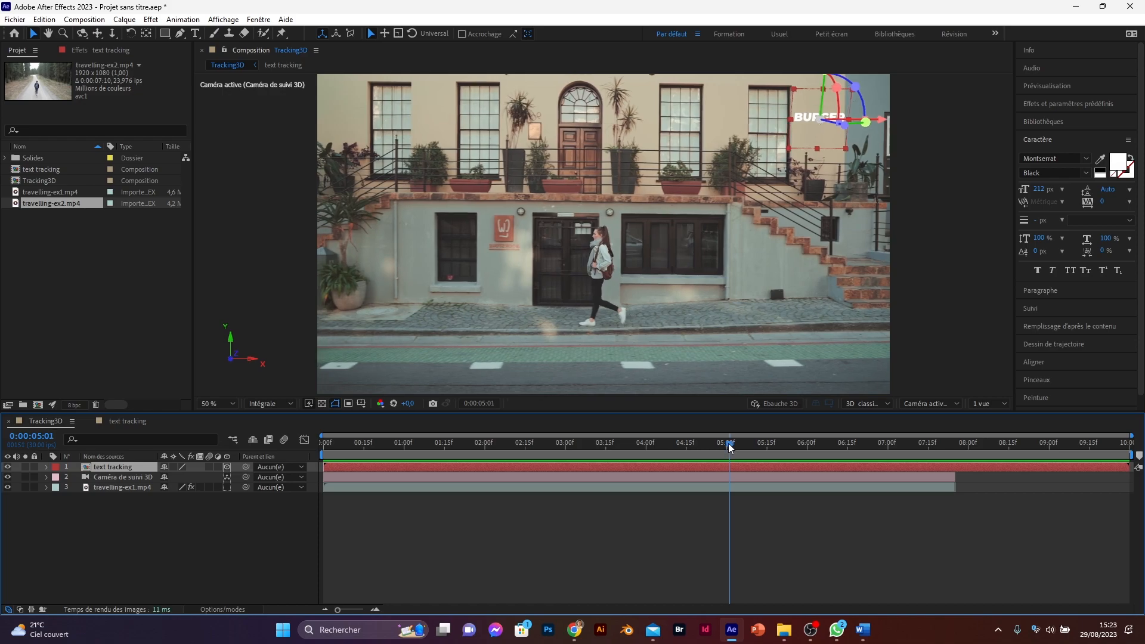
Place travelling-ex2.mp4 as the top layer of Tracking3D, starting at about 5 seconds.
drag(33, 206, 89, 465)
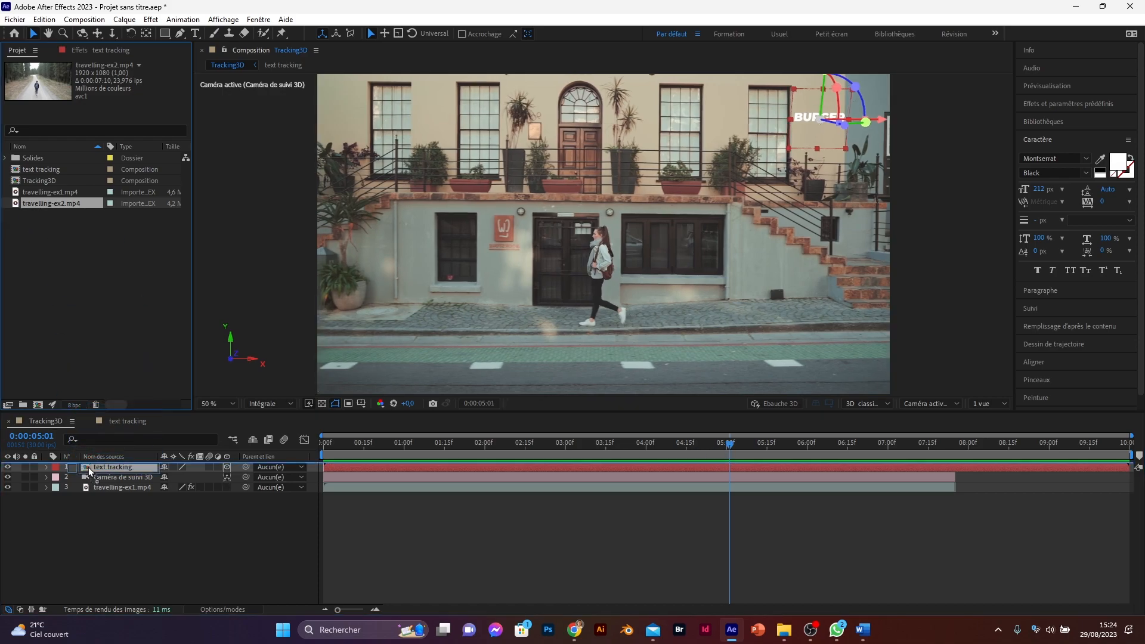
drag(737, 477, 738, 477)
drag(499, 444, 738, 470)
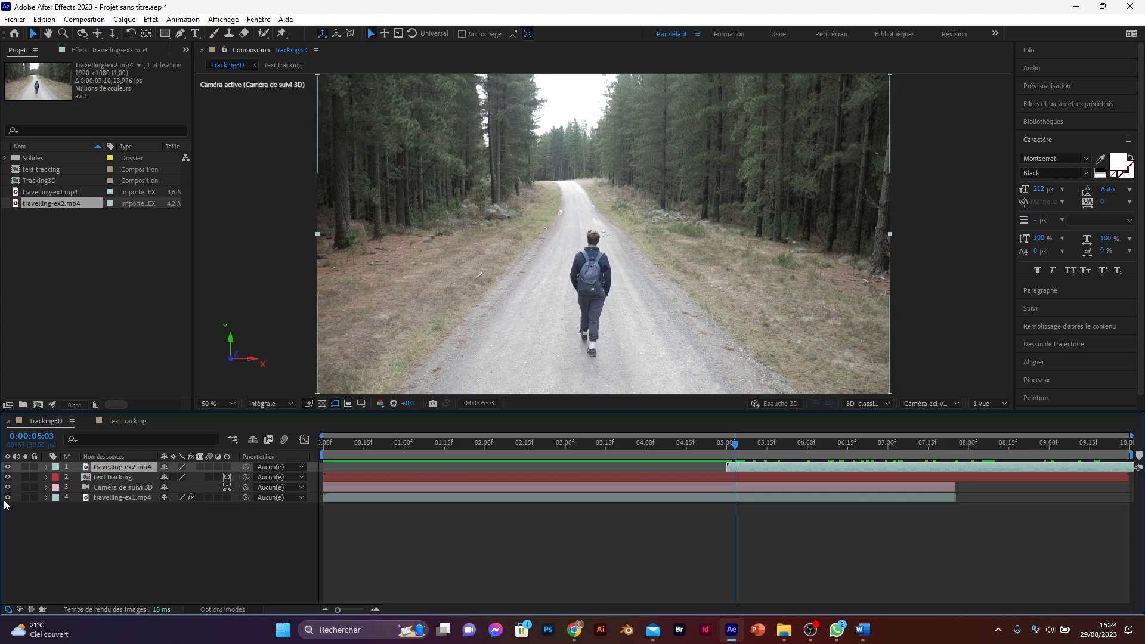
Apply the Suivi de la caméra 3D effect to the travelling-ex2.mp4 layer.
click(180, 20)
mouse_move(151, 20)
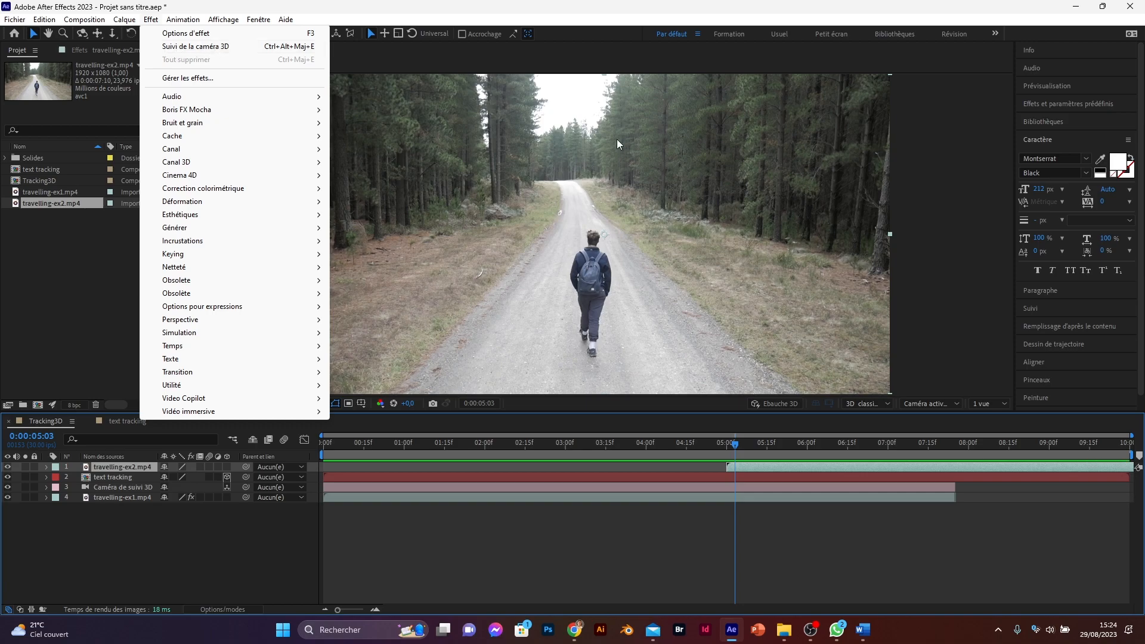
click(1033, 103)
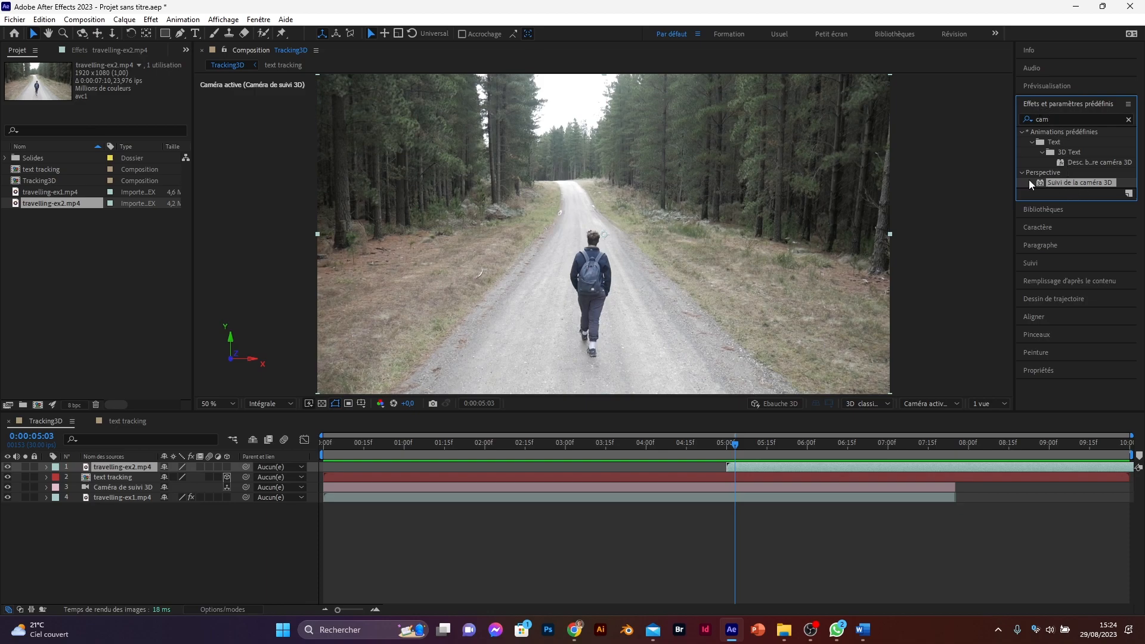
drag(1056, 184, 559, 310)
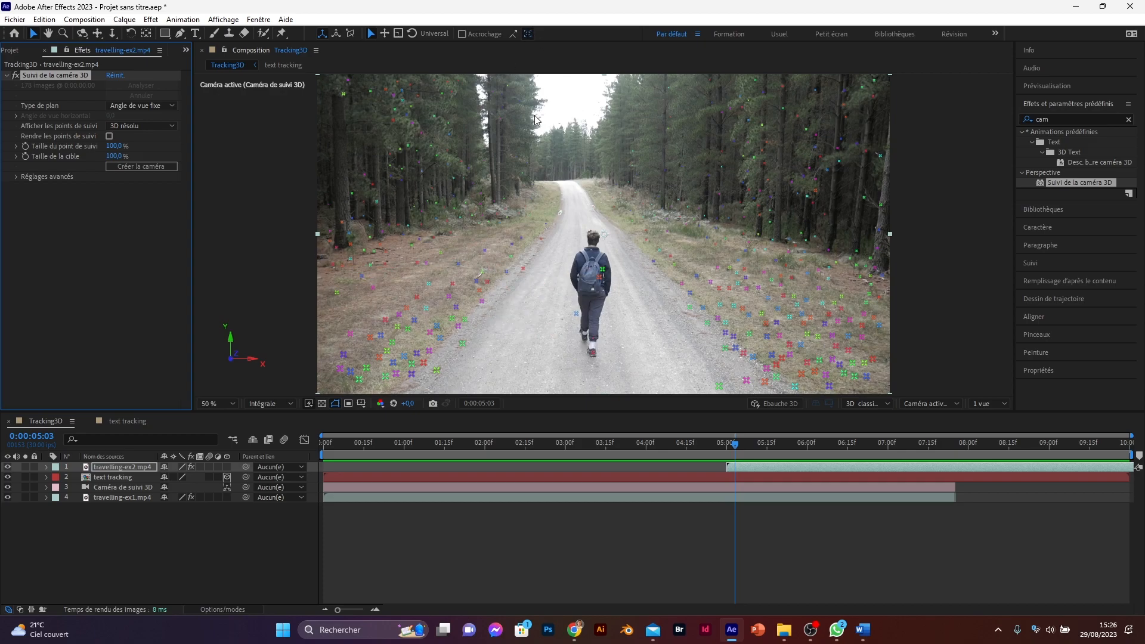
Create a solid and camera from the tracking points in the trees left of the forest road.
click(441, 134)
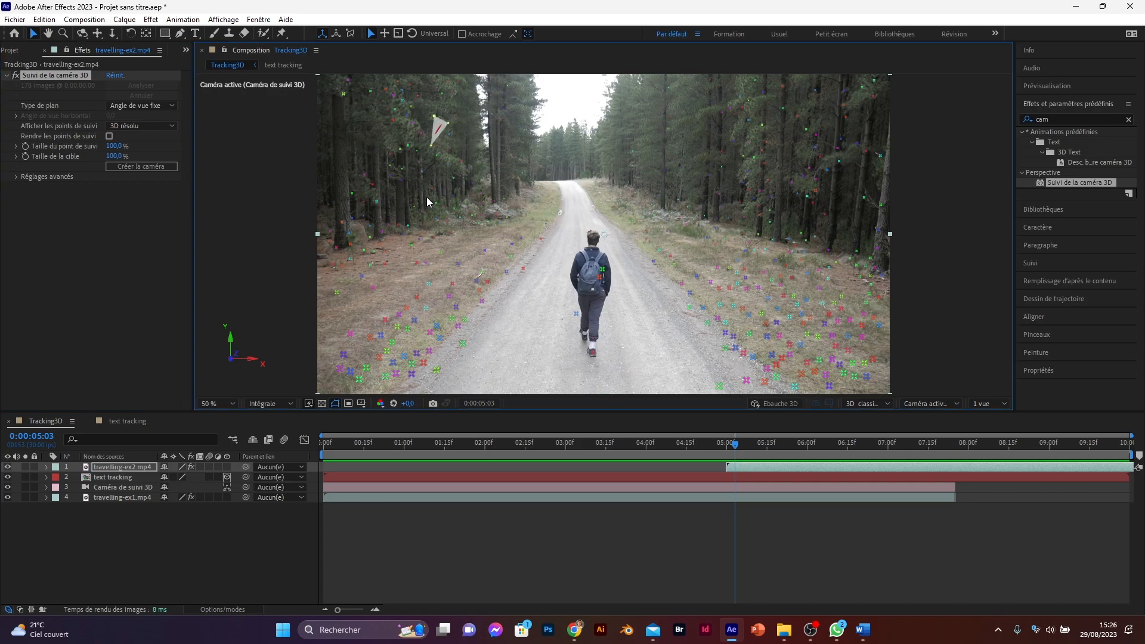
right_click(439, 130)
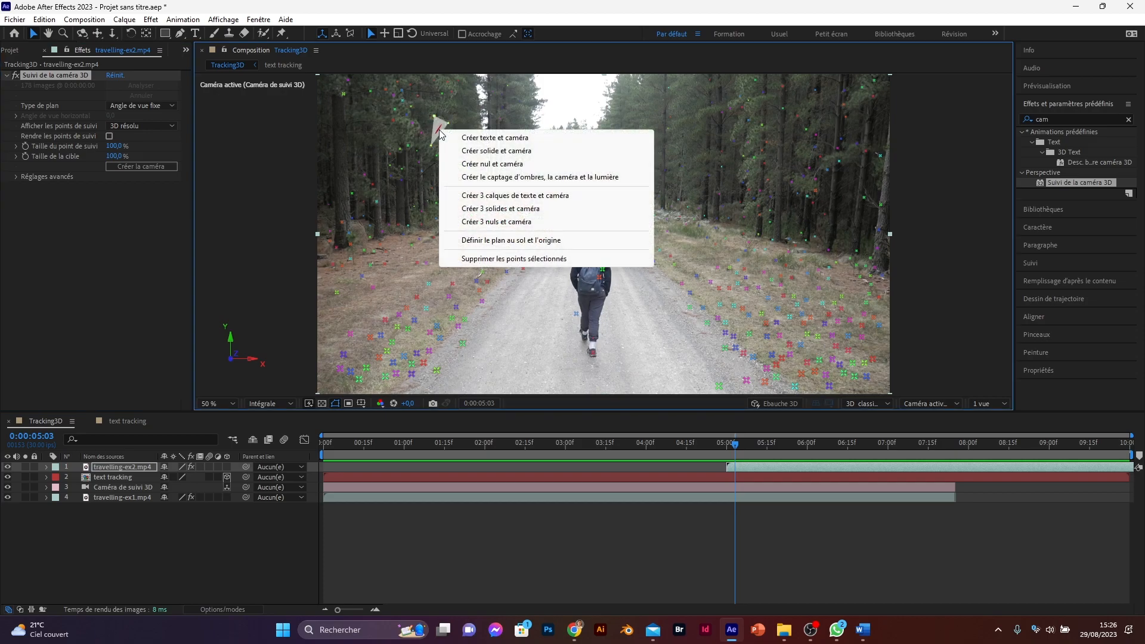
click(494, 154)
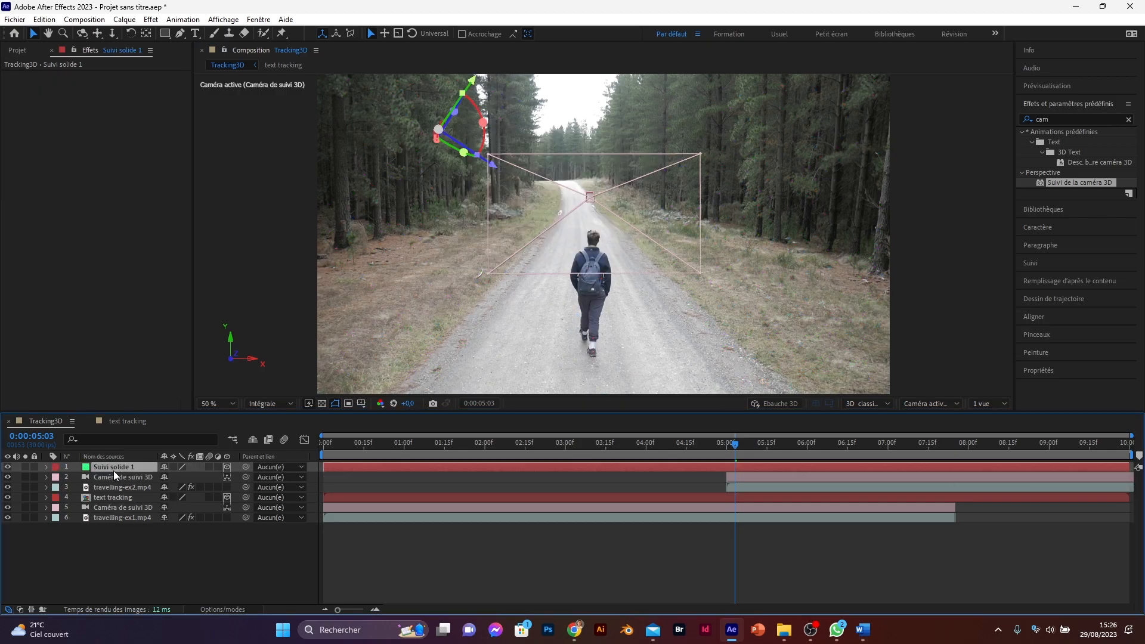
Trim the new solid to start, and the text tracking, first camera and travelling-ex1.mp4 layers to end, at about 5 seconds.
right_click(113, 470)
drag(327, 467, 733, 466)
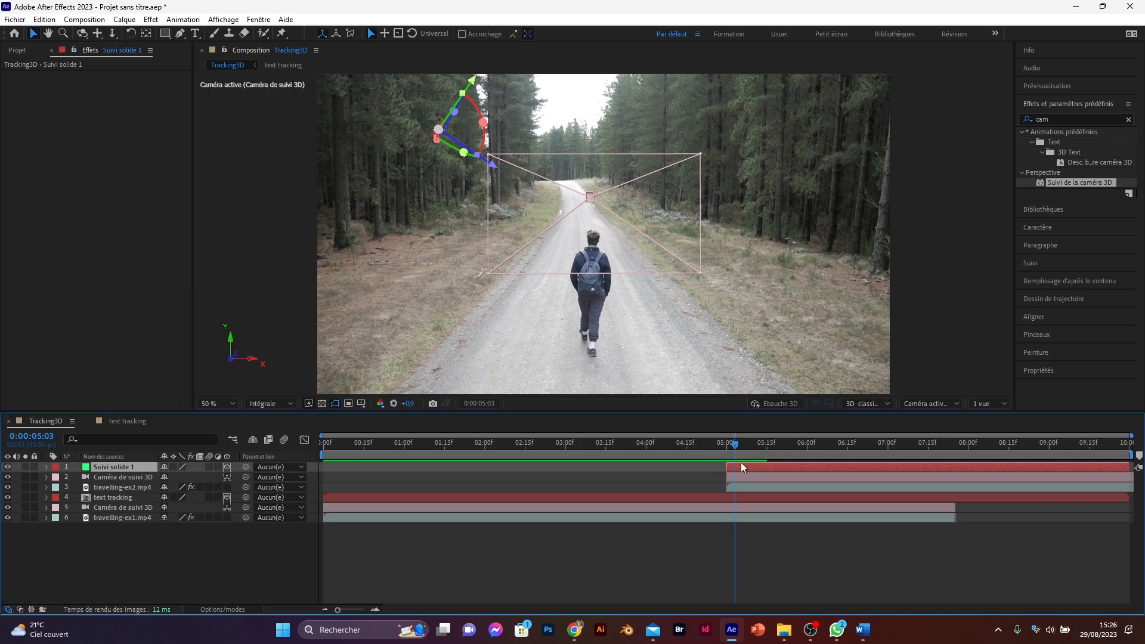
click(1042, 497)
drag(838, 523, 725, 511)
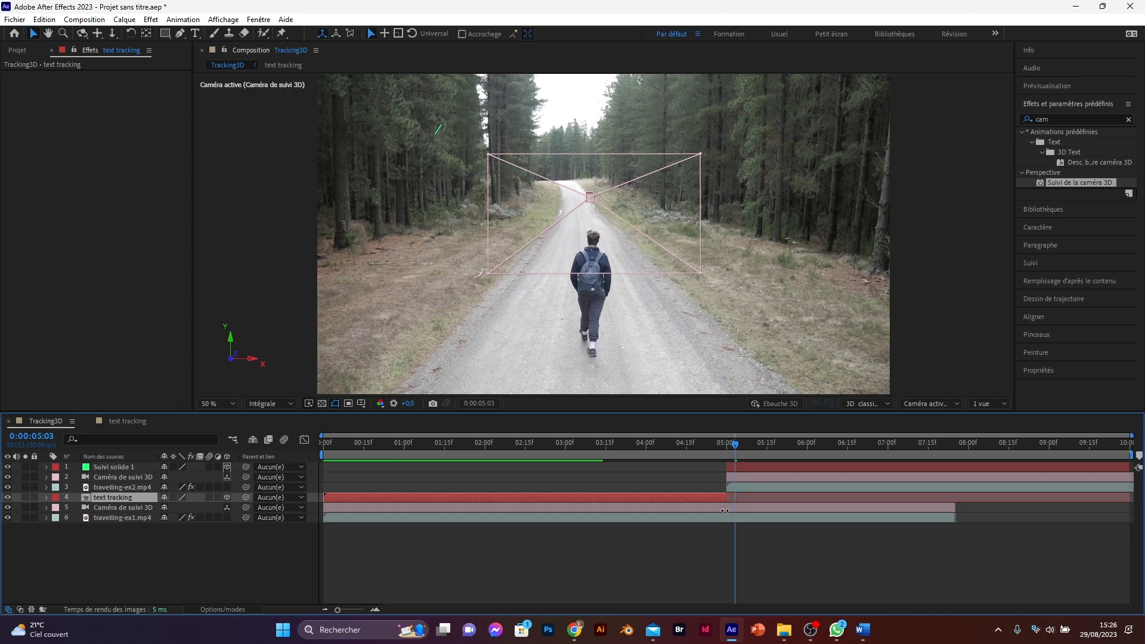
click(953, 508)
drag(954, 518, 726, 517)
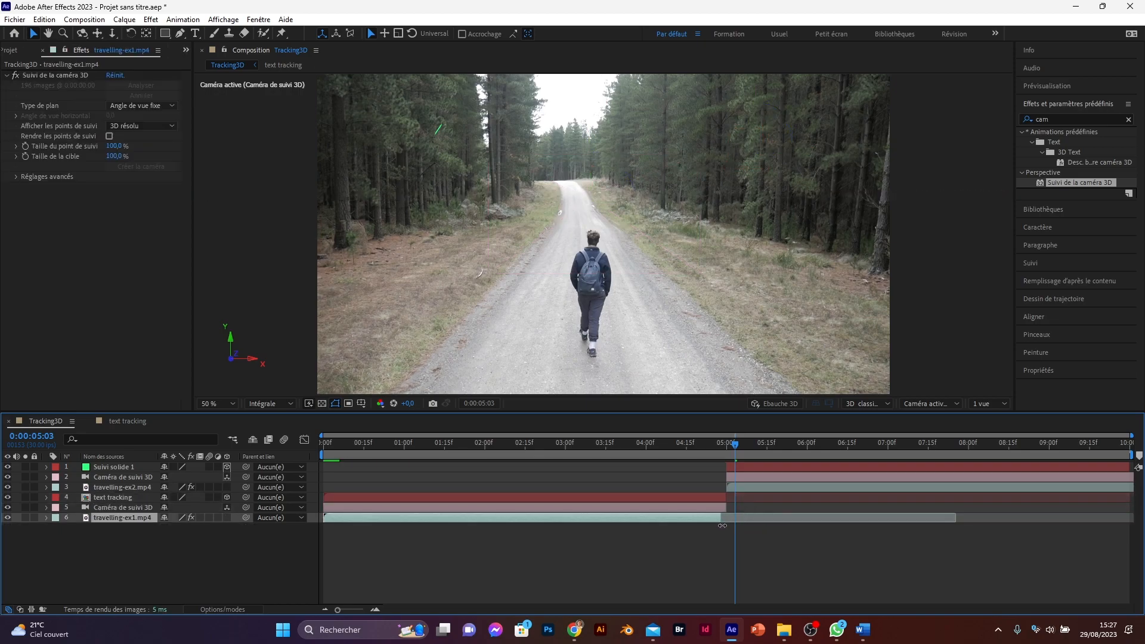
Precompose the tracking solid above the travelling-ex2.mp4 layer as images tracking2, leaving all attributes in Tracking3D.
mouse_move(735, 448)
mouse_down()
mouse_move(719, 448)
mouse_move(742, 450)
mouse_up()
right_click(114, 467)
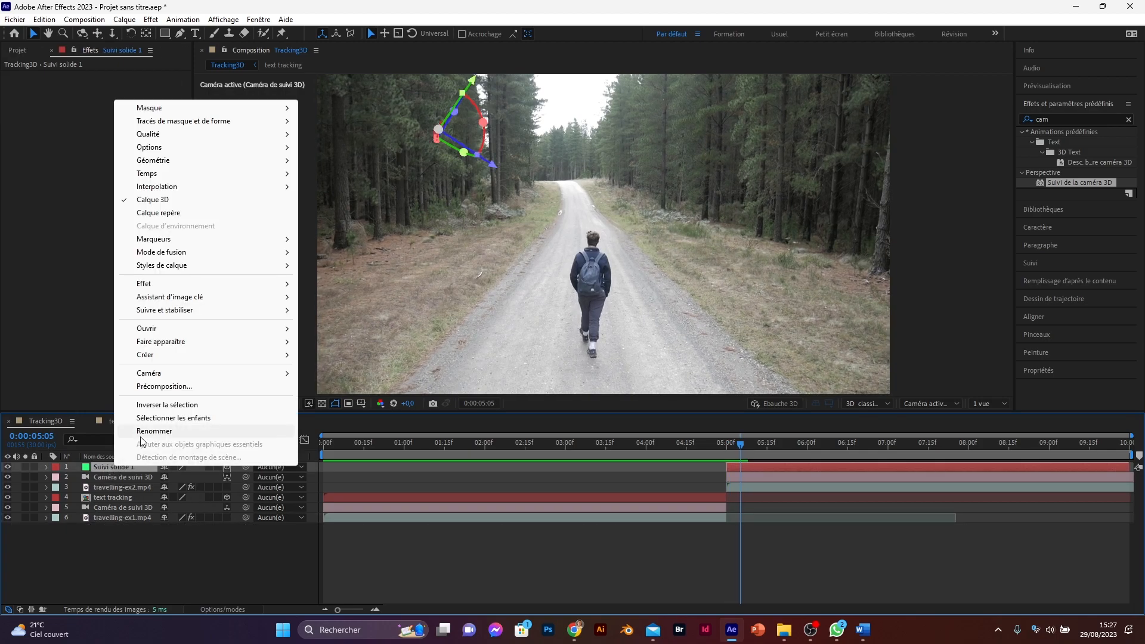
click(159, 387)
text(imag)
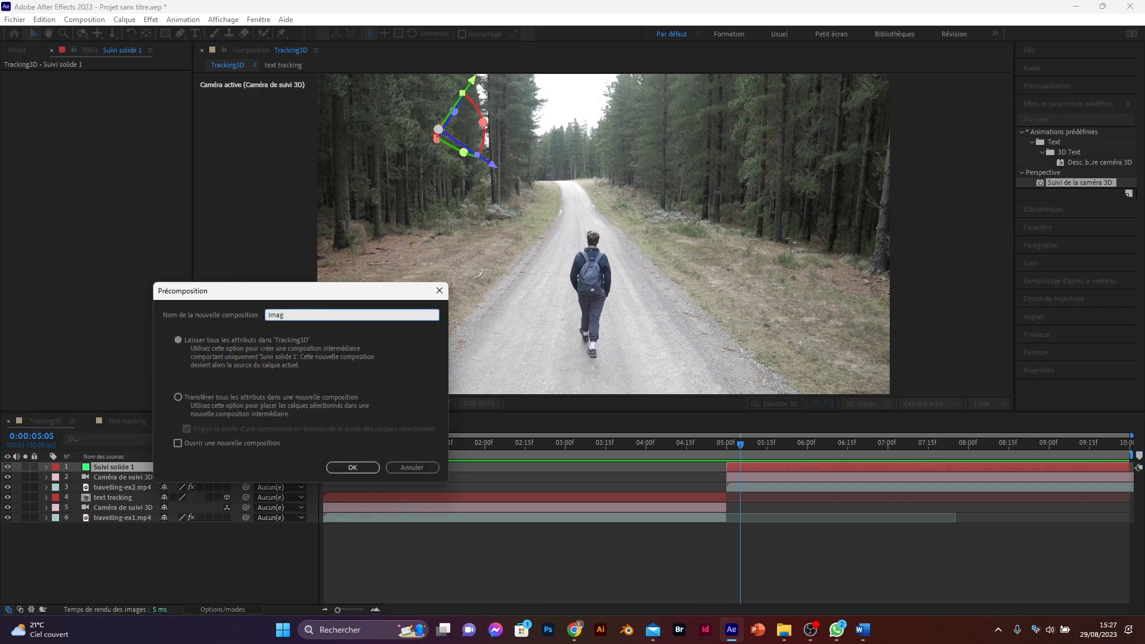
text(es tracking2)
click(359, 468)
Inside images tracking2, hide the solid, then import Y3ma5hgN1Xg.jpg and place it near the centre of the frame.
double_click(101, 466)
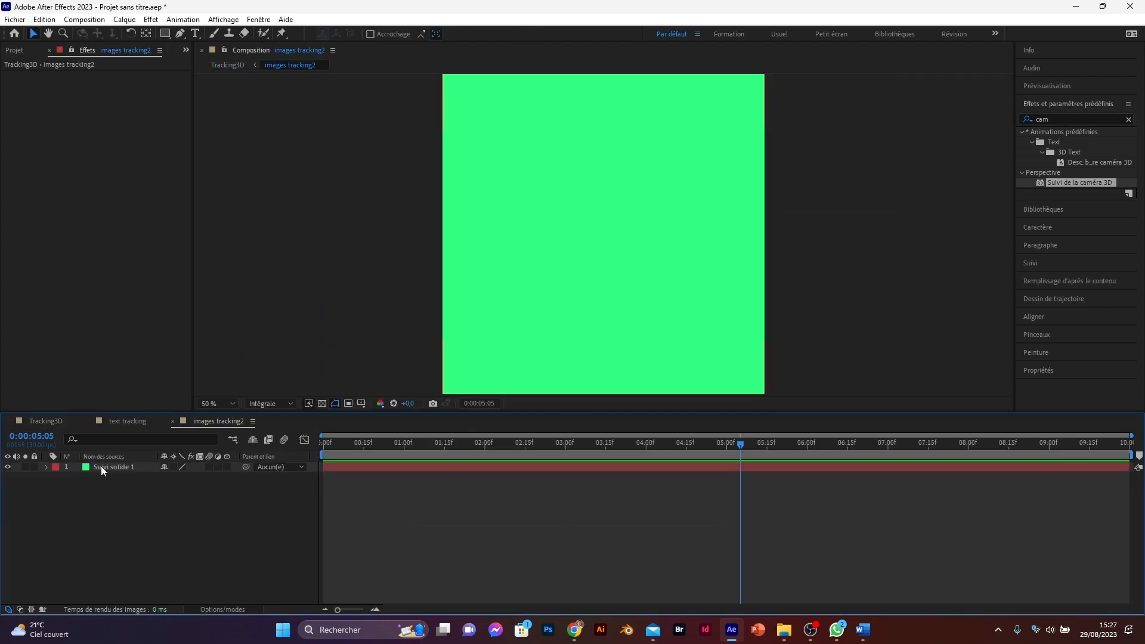
click(7, 467)
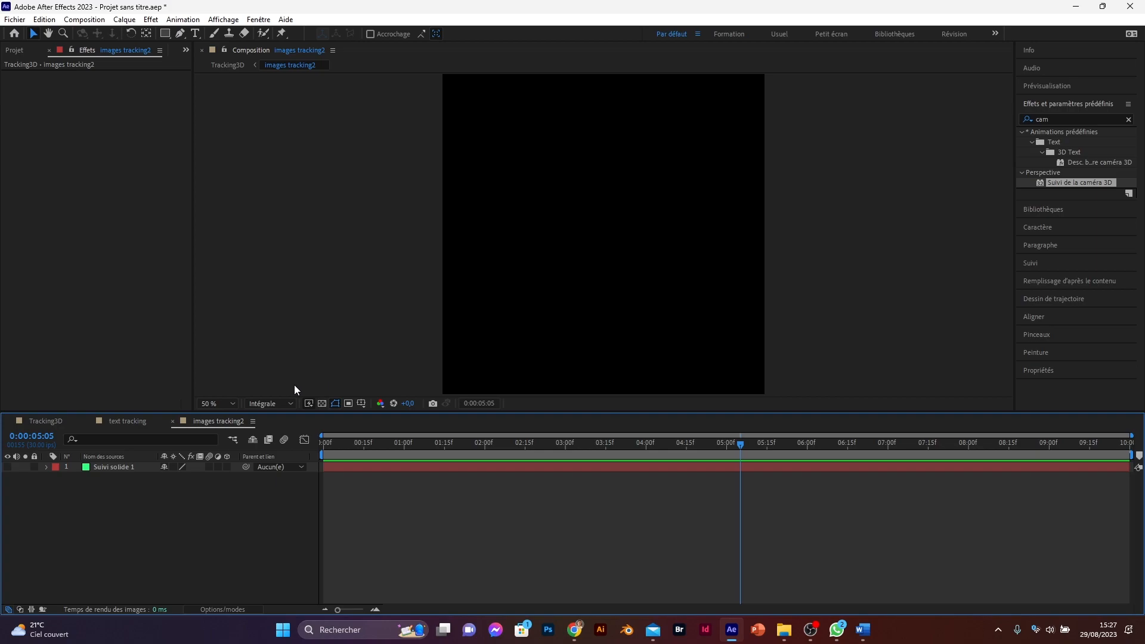
click(16, 52)
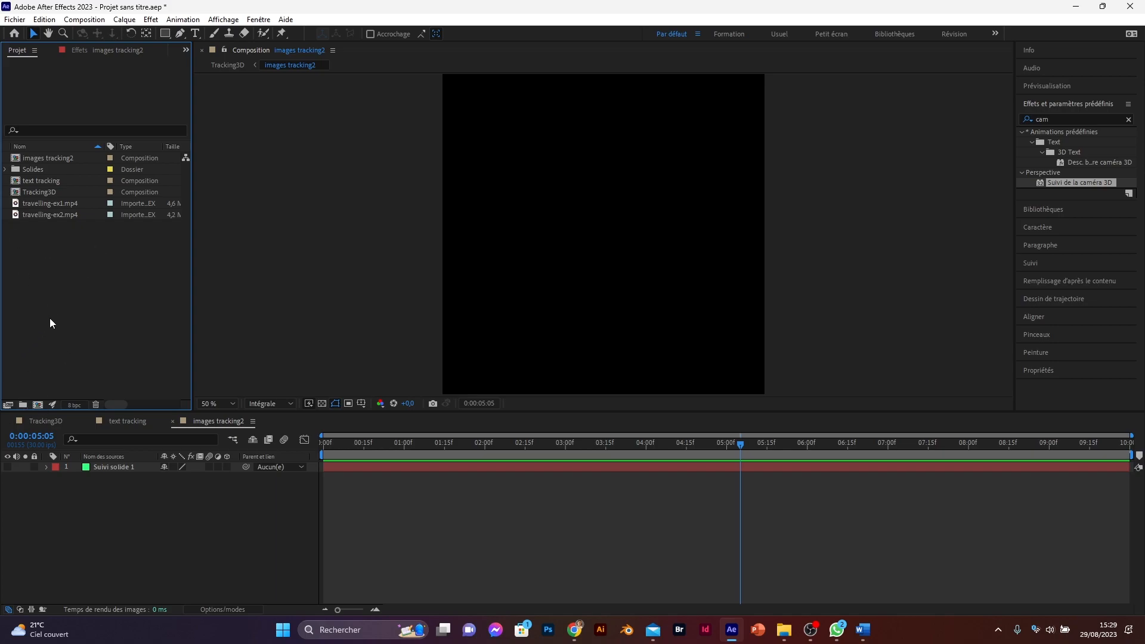
double_click(60, 278)
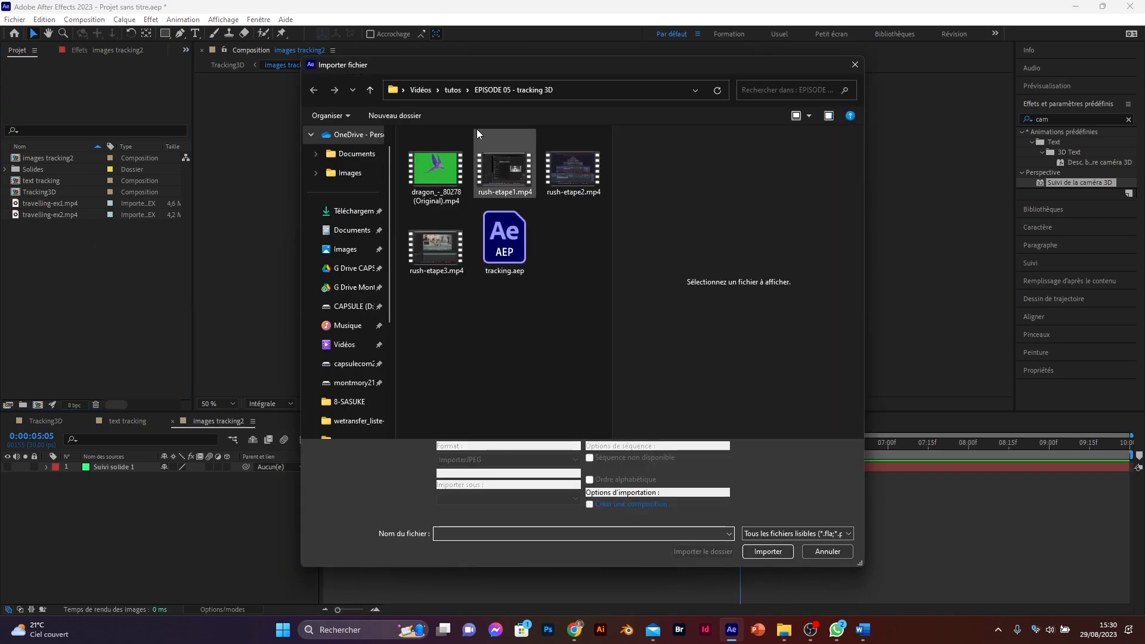
click(358, 250)
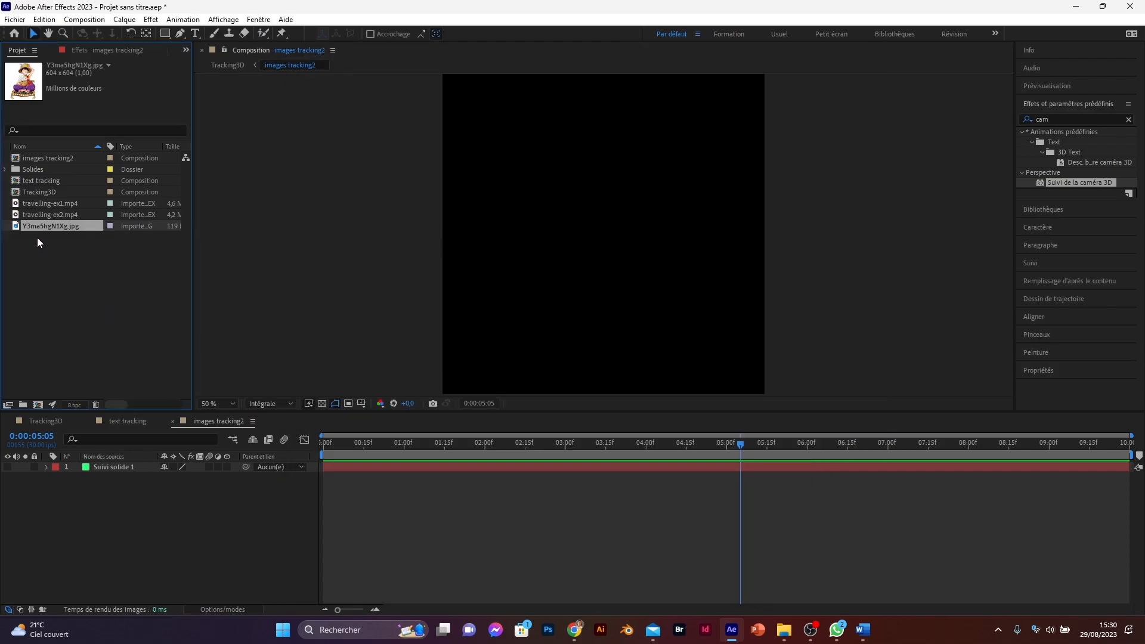
drag(21, 84, 603, 248)
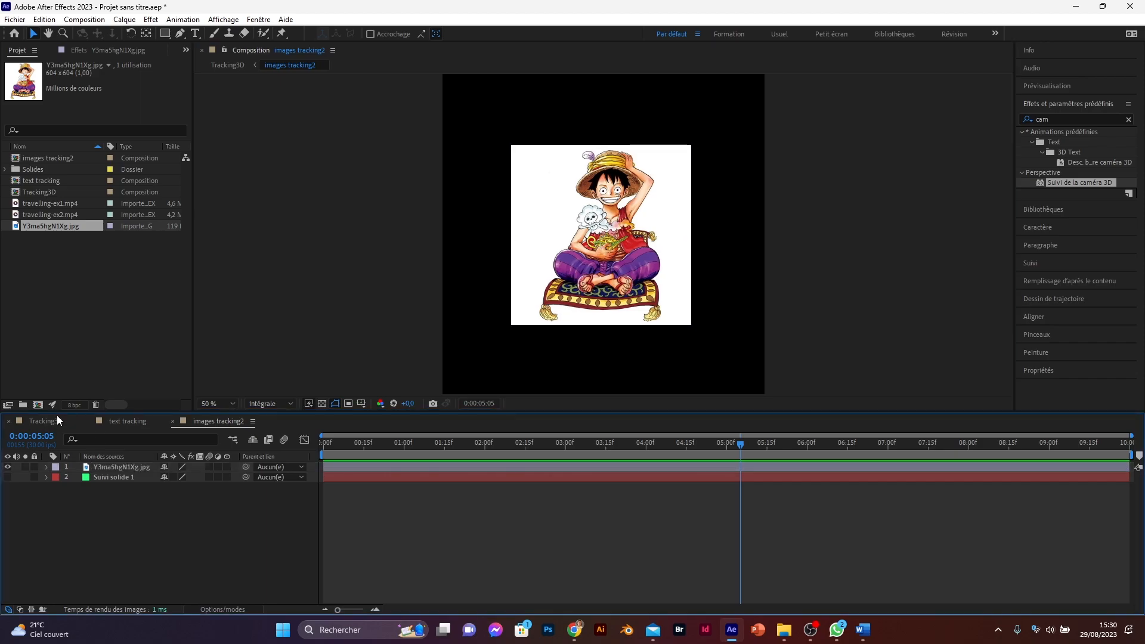
In Tracking3D, rotate and slightly lower the images tracking2 layer so the picture stands nearly upright among the trees, and preview from 0:00:05:00.
click(54, 425)
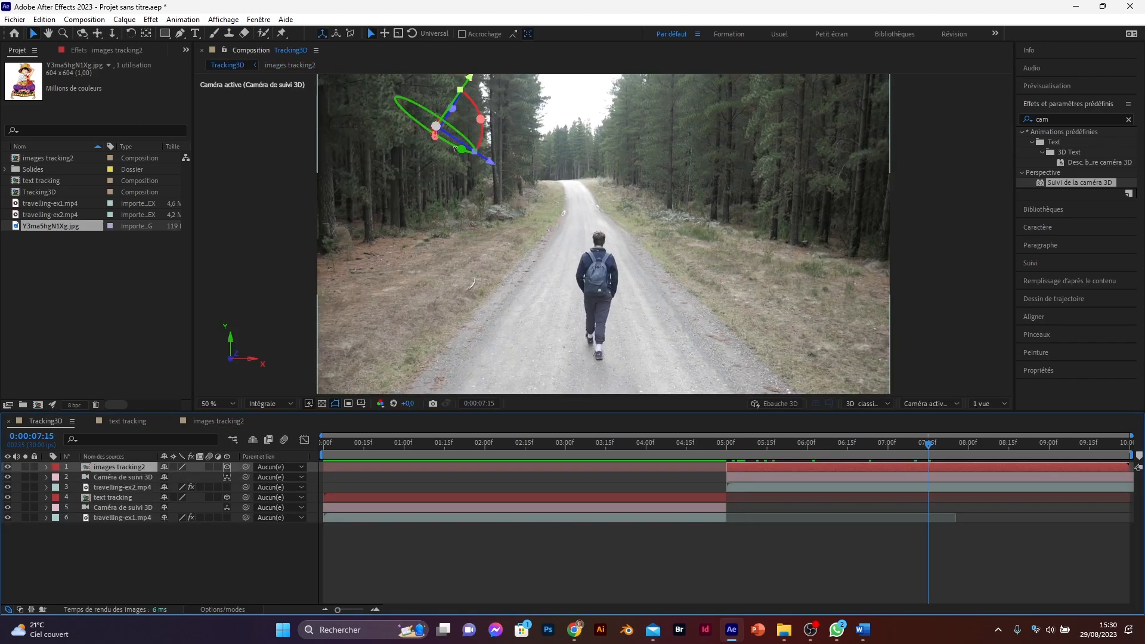
drag(454, 147, 417, 112)
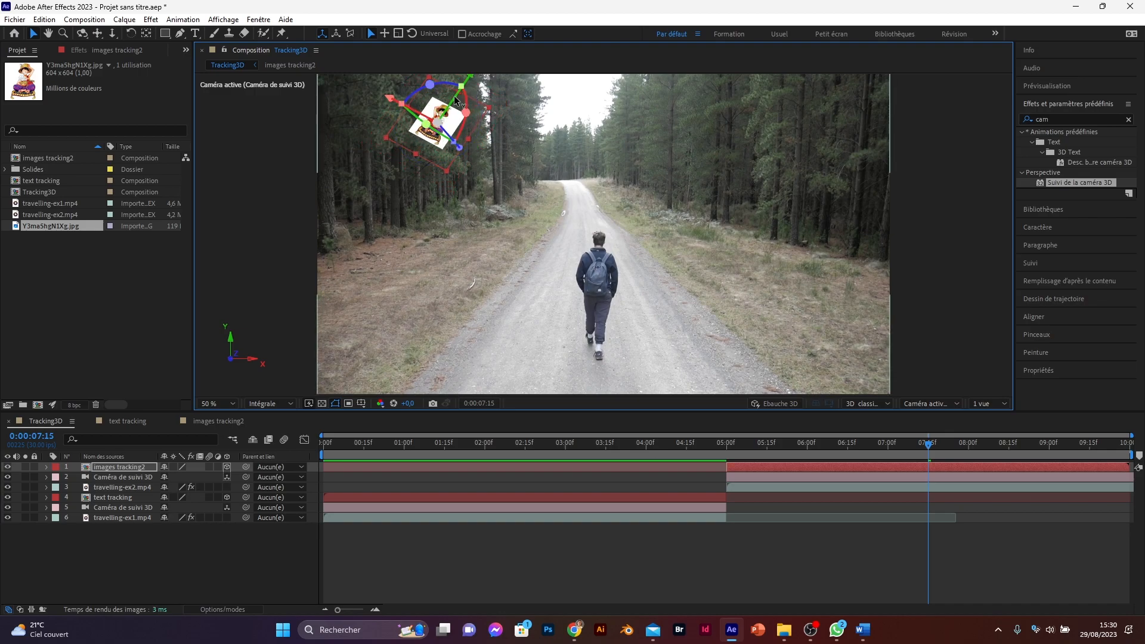
drag(456, 102, 494, 81)
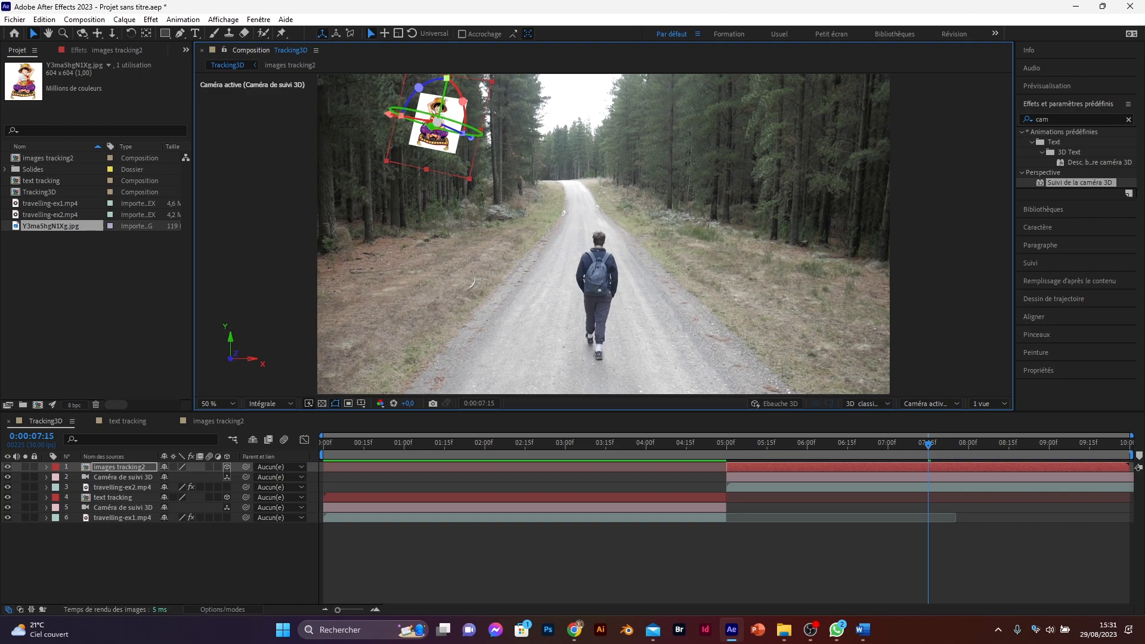
drag(447, 83, 448, 89)
click(725, 444)
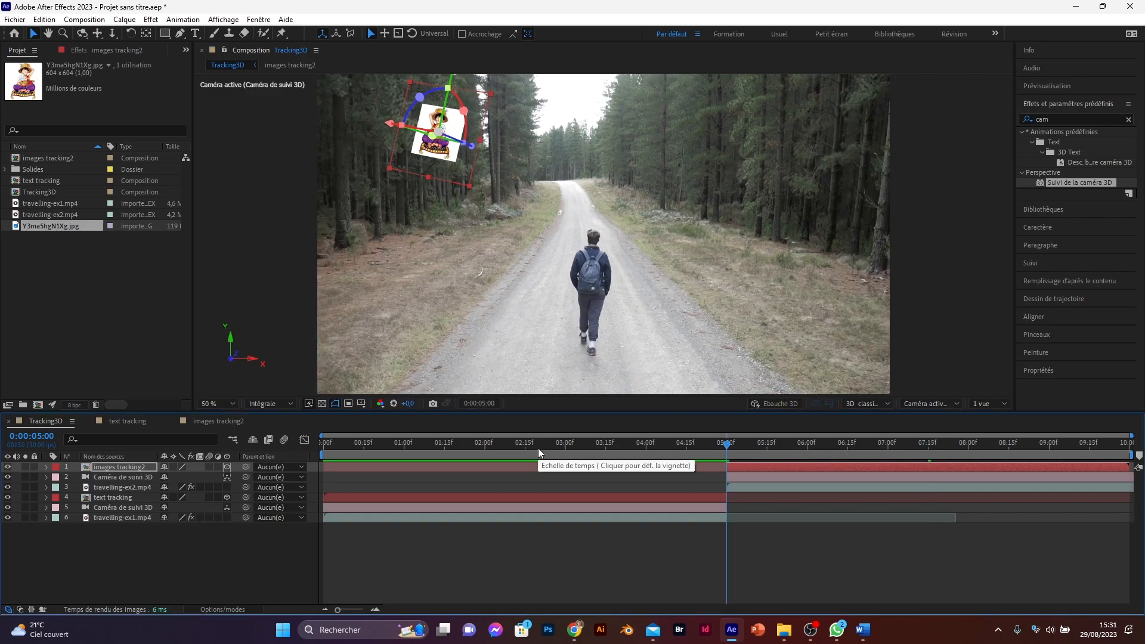
key(space)
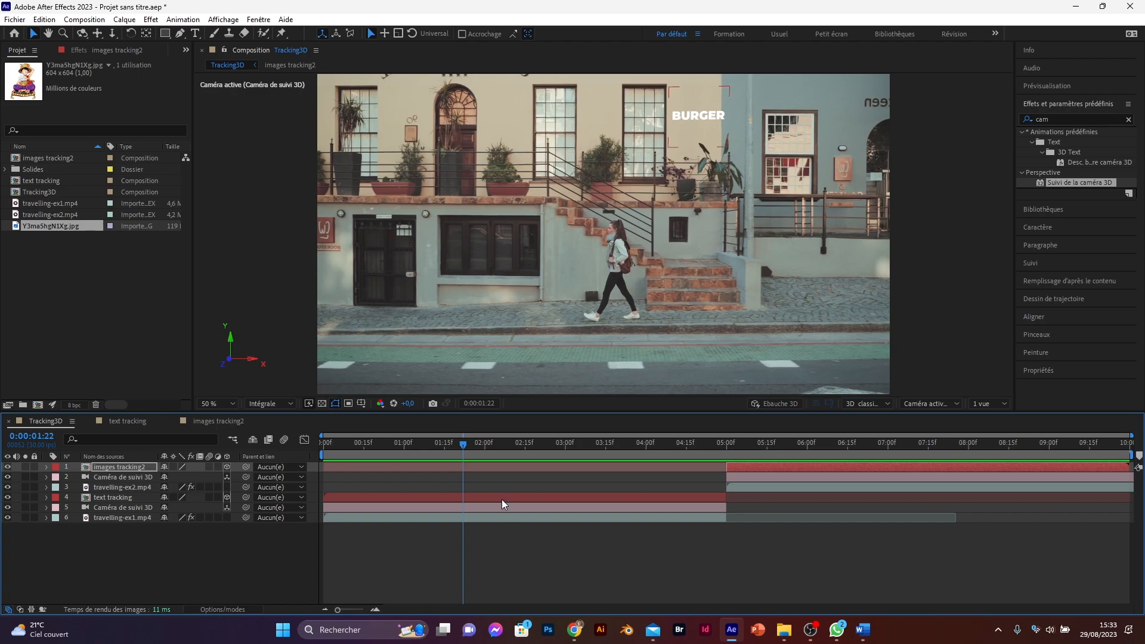
Create a new 1920 x 1080, 30 fps, 10-second composition named tracking3dvideo.
click(66, 274)
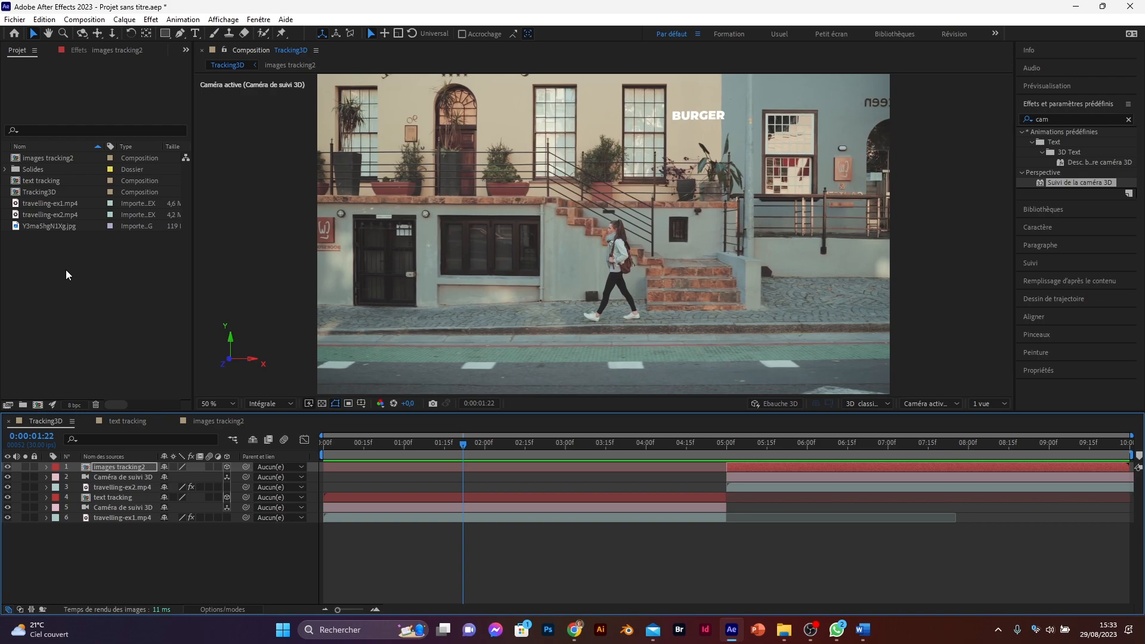
right_click(64, 268)
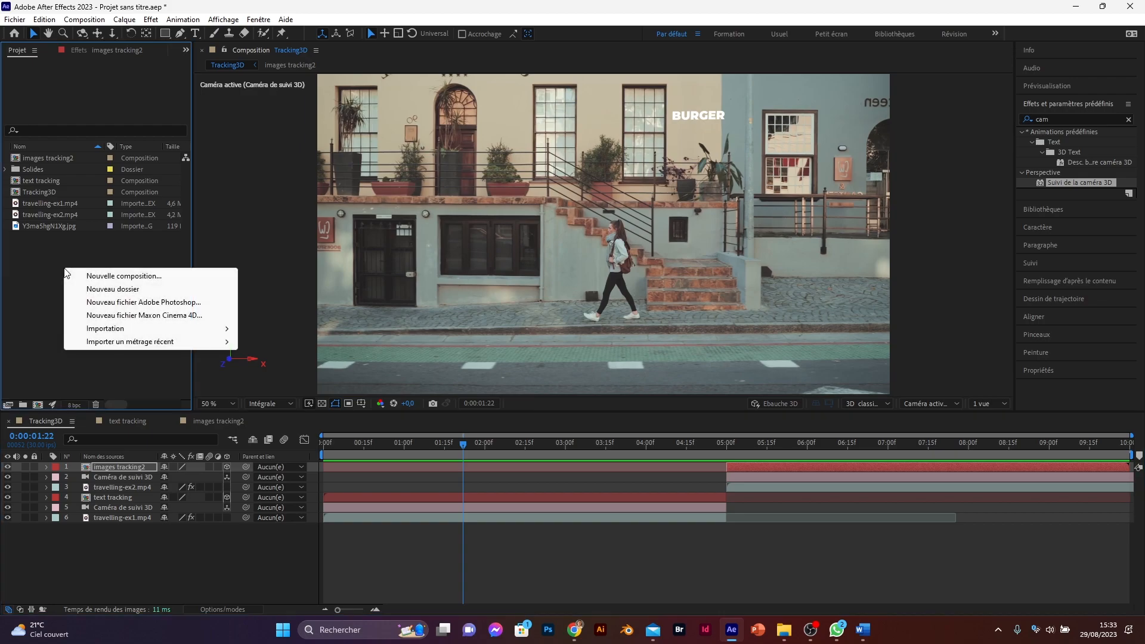
click(93, 276)
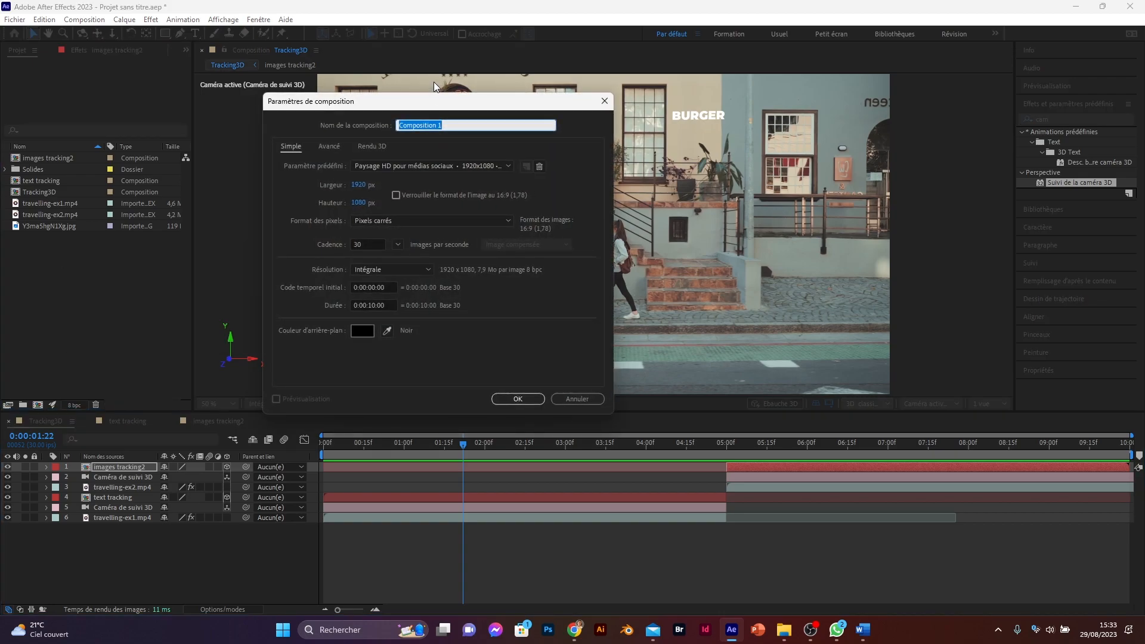
text(tran)
key(BackSpace)
text(cking3dvideo)
key(Return)
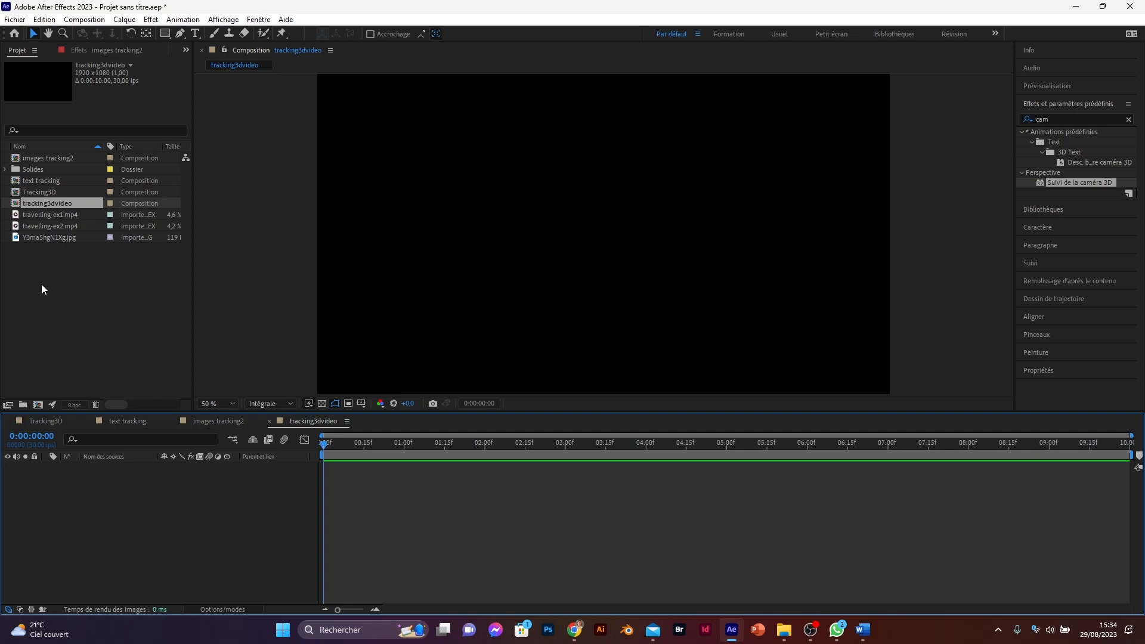
Import Bonus.mp4 and travelling-ex3.mp4, add travelling-ex3.mp4 to tracking3dvideo from its start and preview the clip.
double_click(68, 288)
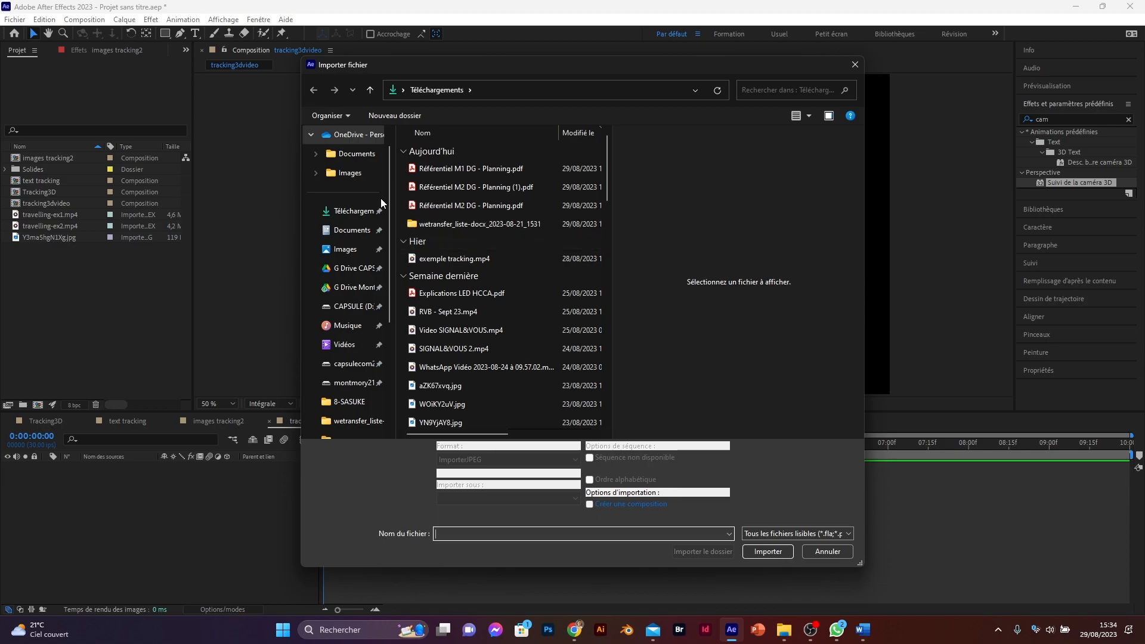
key(alt+Tab)
click(487, 174)
ctrl+click(503, 242)
drag(500, 249, 42, 199)
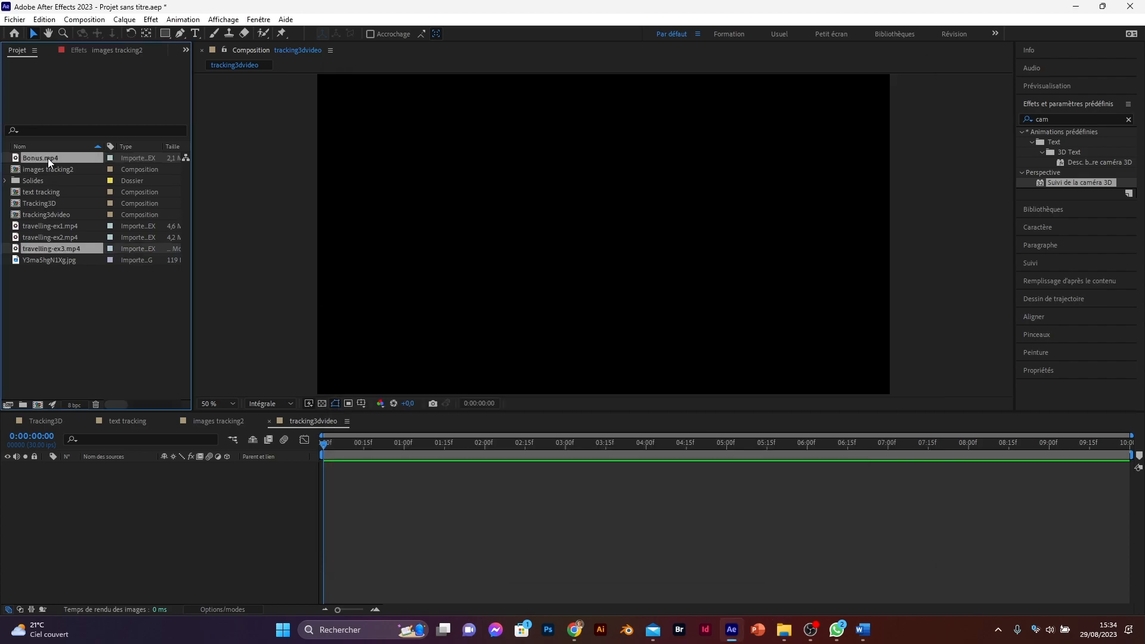
click(51, 248)
drag(51, 248, 84, 487)
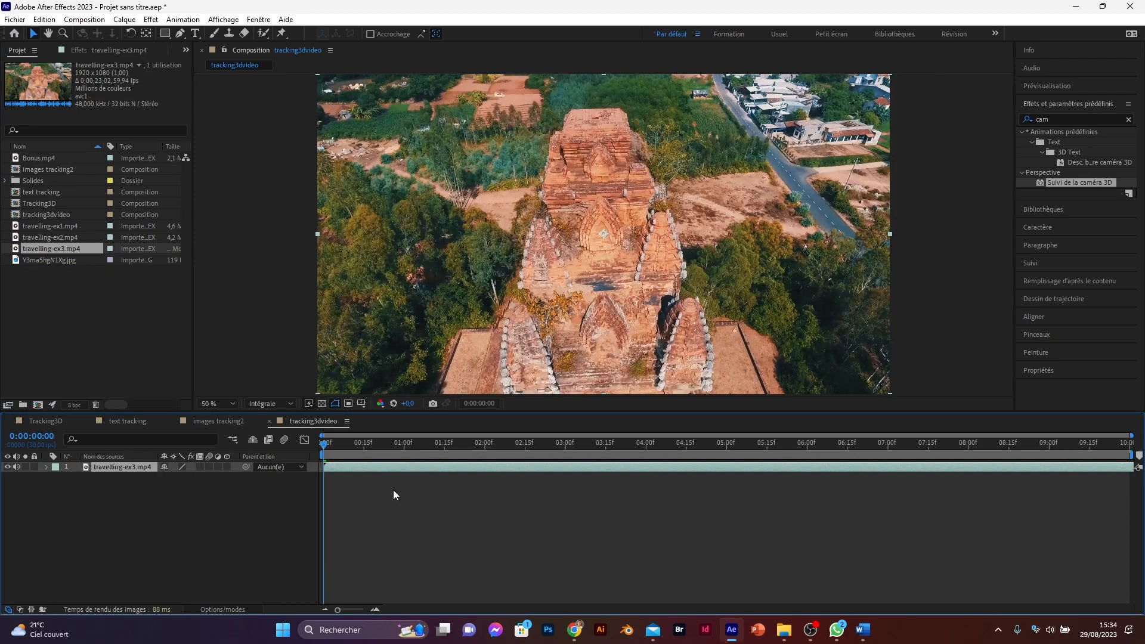
key(space)
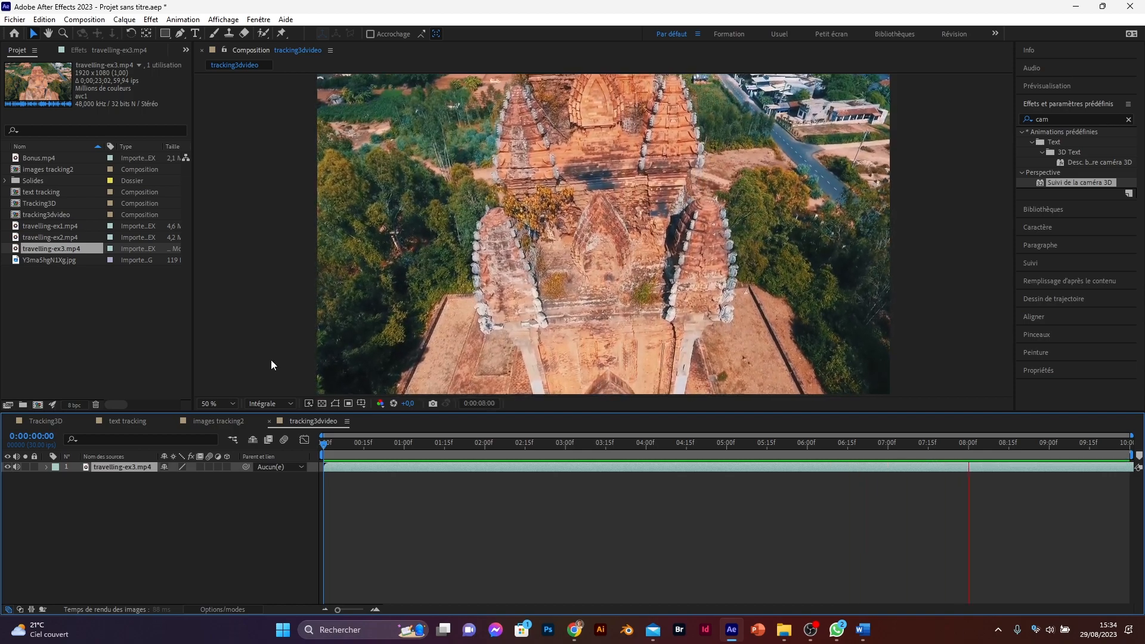
Apply the Suivi de la caméra 3D effect to the travelling-ex3.mp4 layer.
click(151, 20)
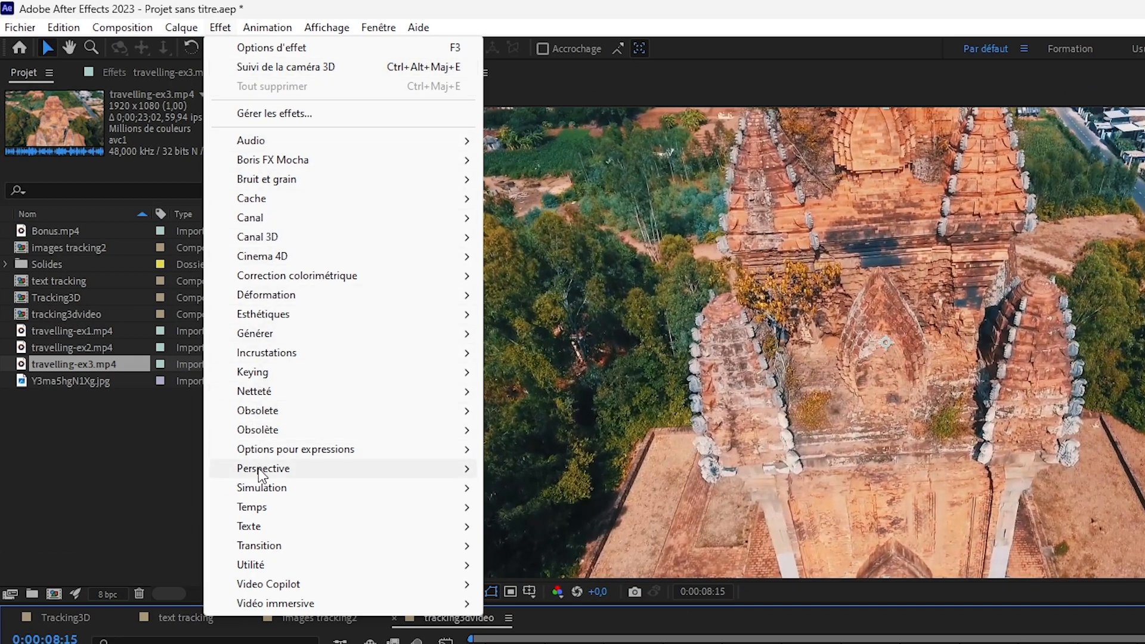
mouse_move(262, 468)
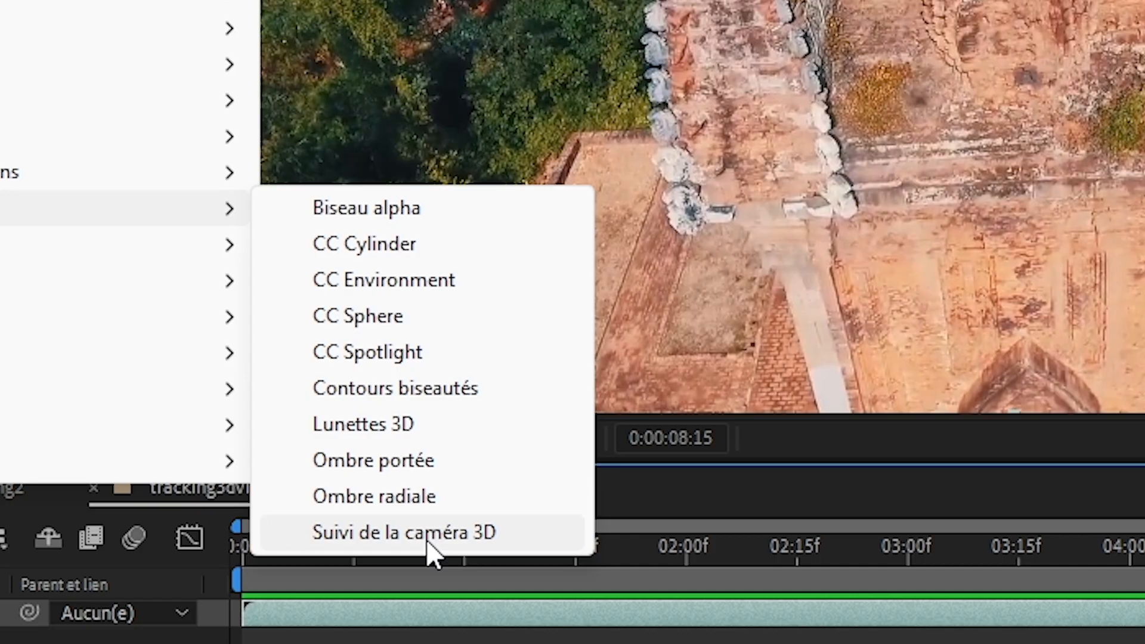
click(427, 532)
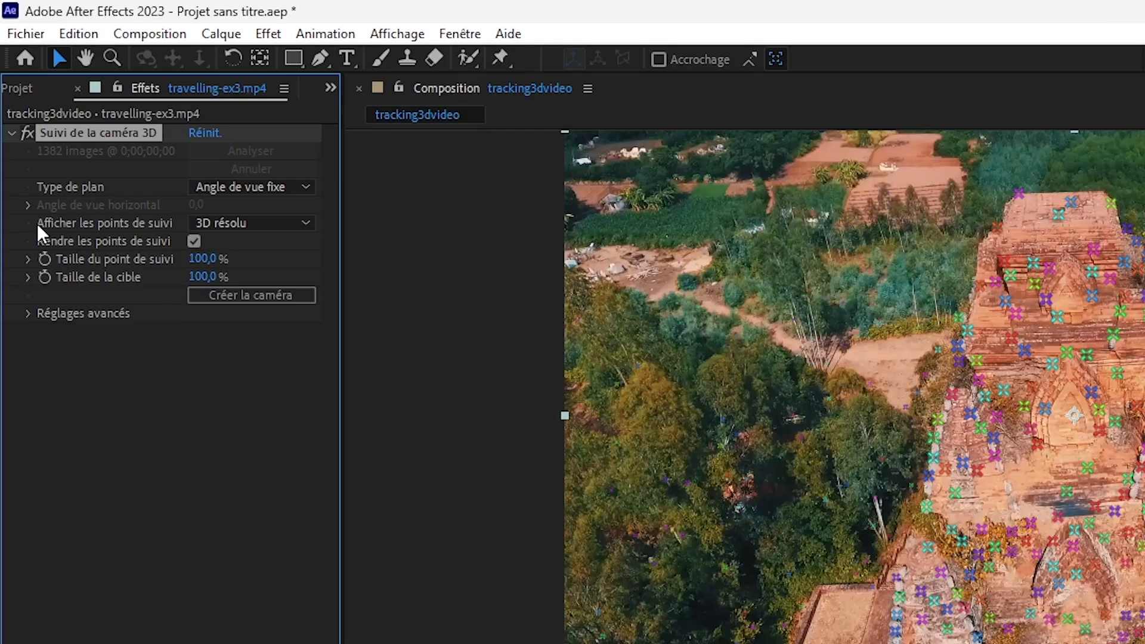
Examine the camera tracker's shot type and track point display options, toggling the rendering of track points to compare.
click(279, 187)
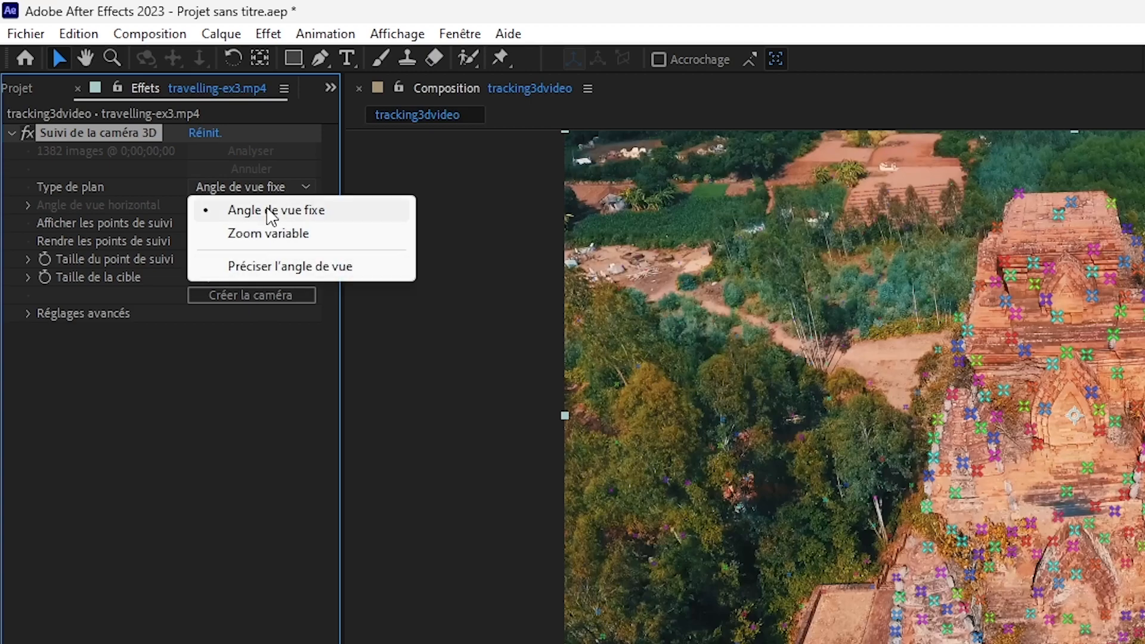
click(270, 211)
click(230, 222)
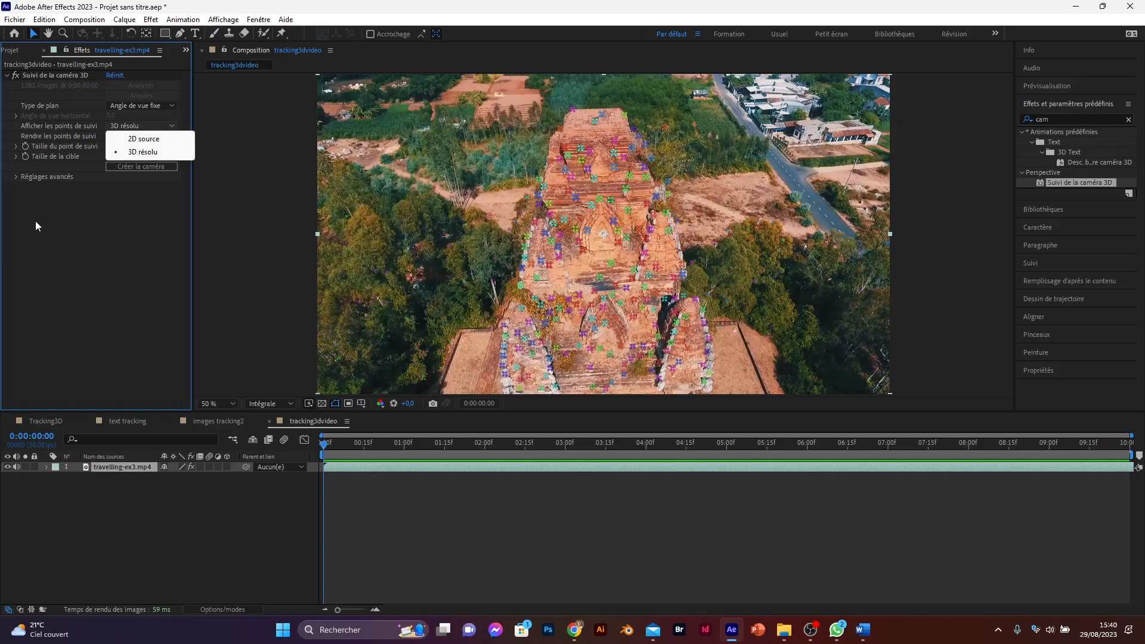
click(36, 225)
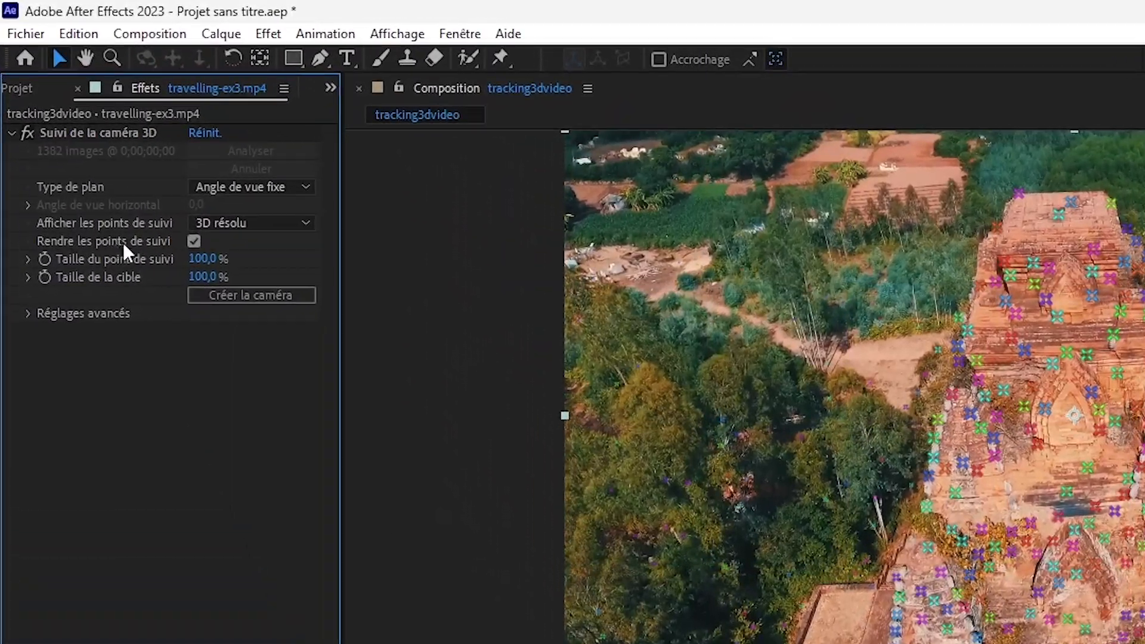
click(198, 240)
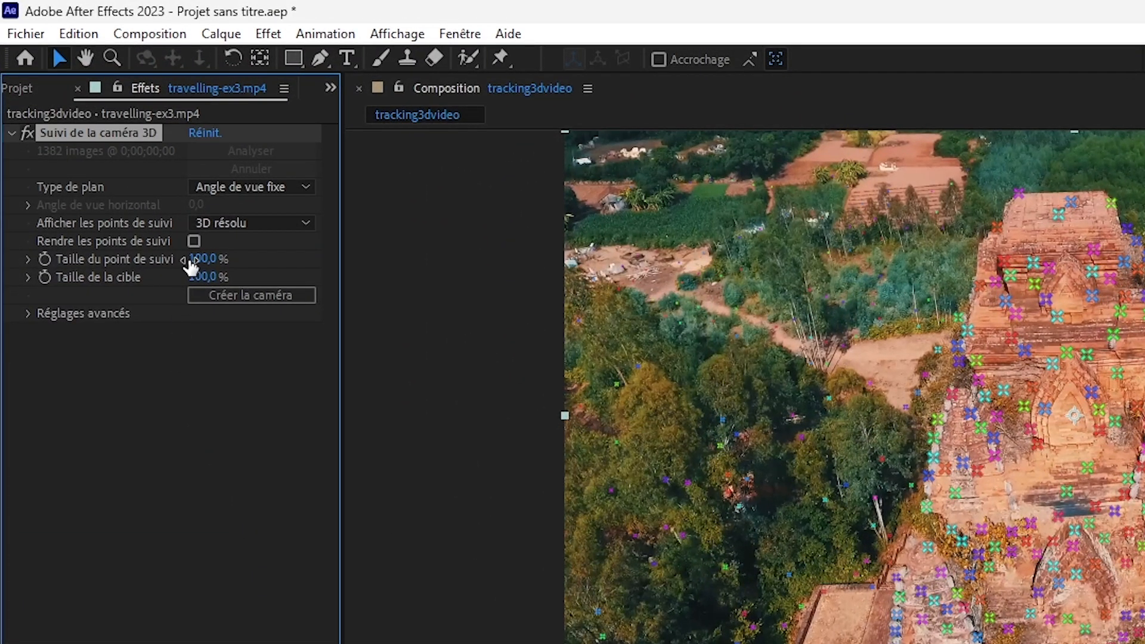
click(194, 241)
click(193, 242)
click(193, 242)
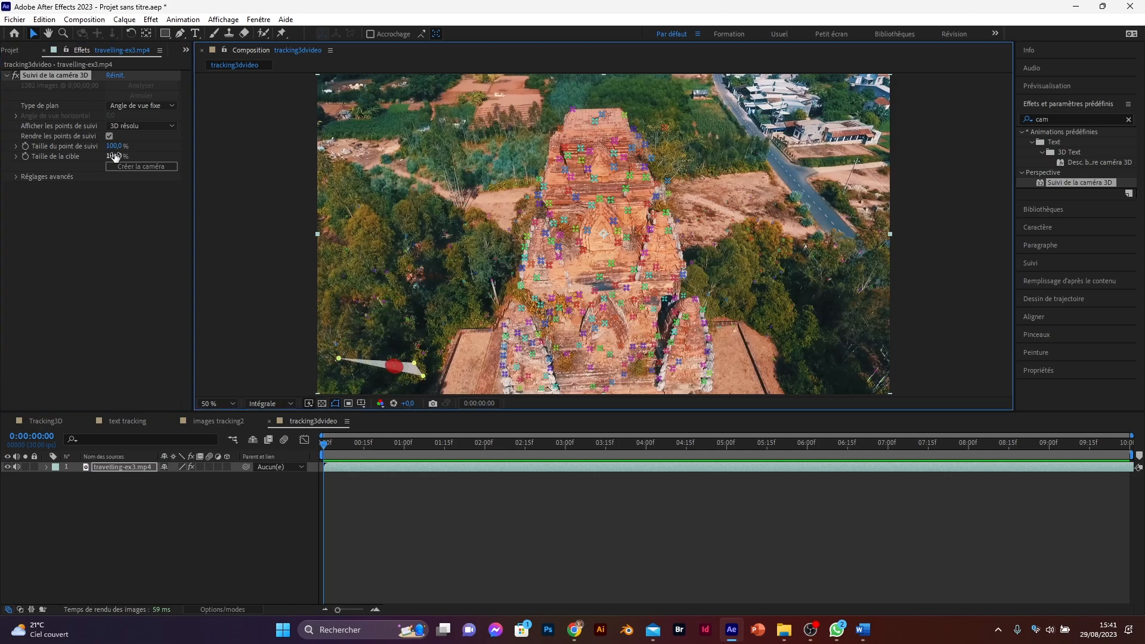
Enlarge the track points to 112% and the target to 347%, and create a solid and camera from points in the trees left of the temple.
drag(113, 155, 258, 156)
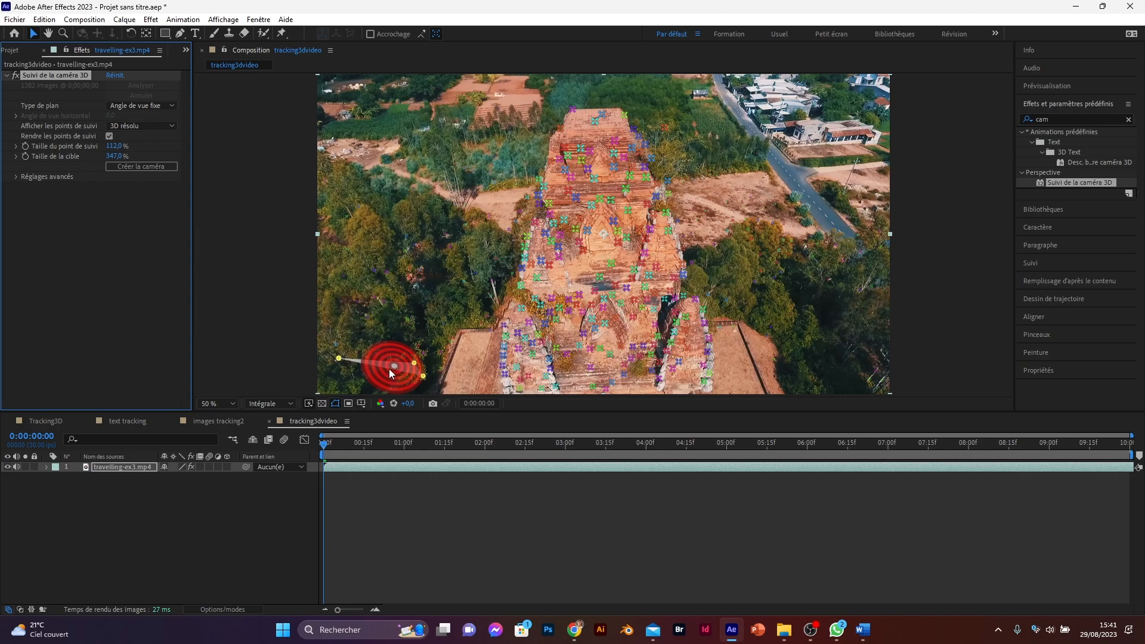
right_click(390, 373)
click(424, 389)
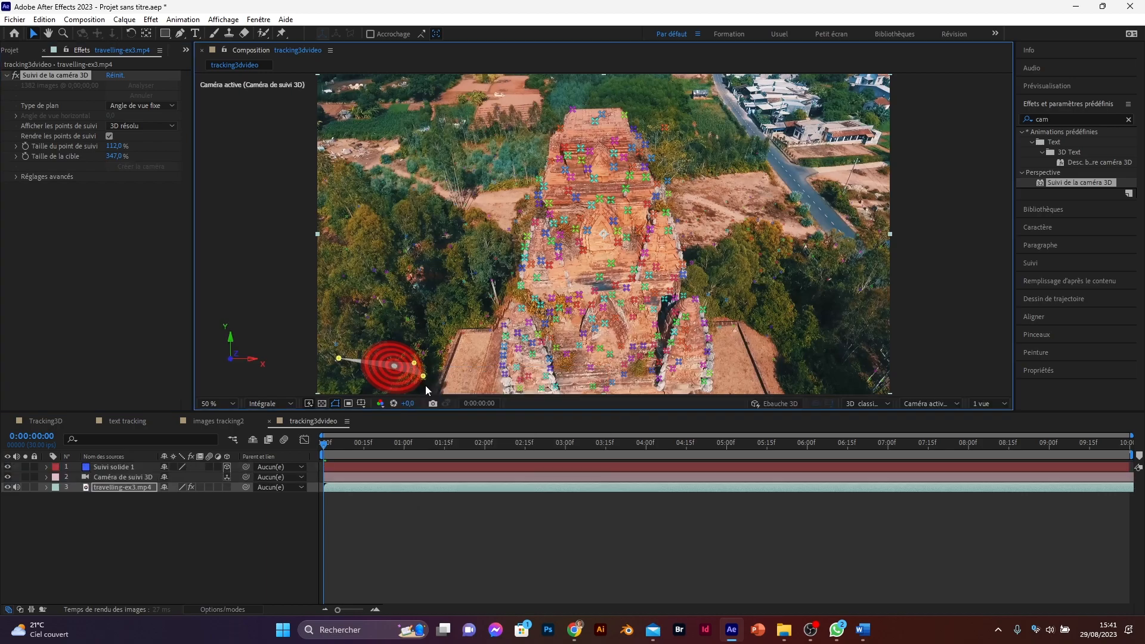
Precompose the new tracking solid in tracking3dvideo as dragon, leaving all attributes in the main composition.
right_click(96, 473)
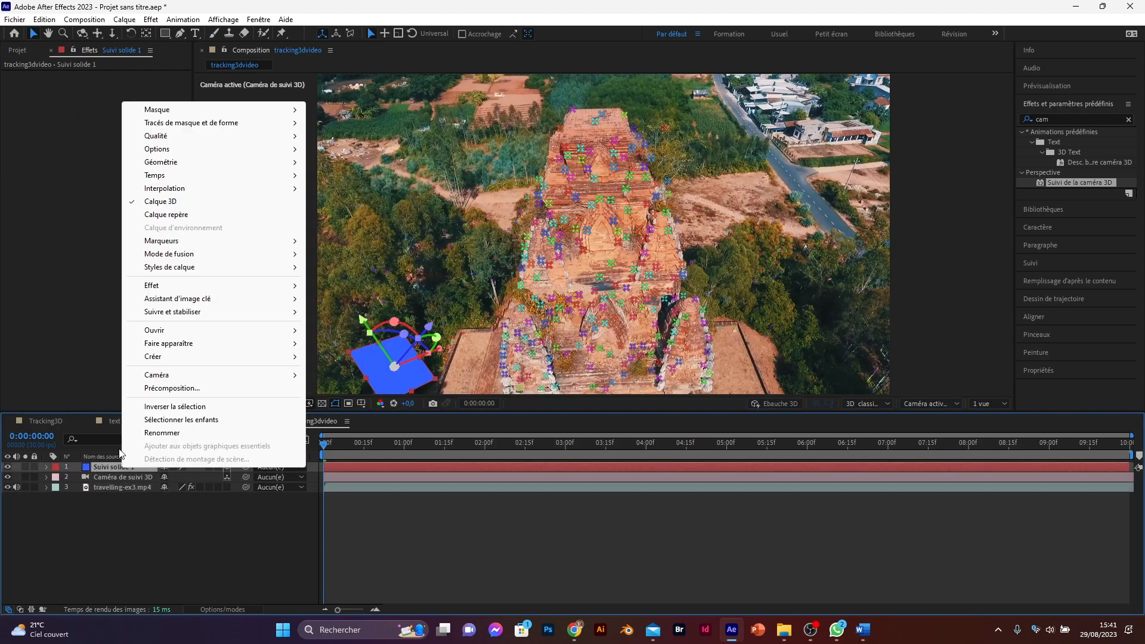
click(165, 388)
text(f)
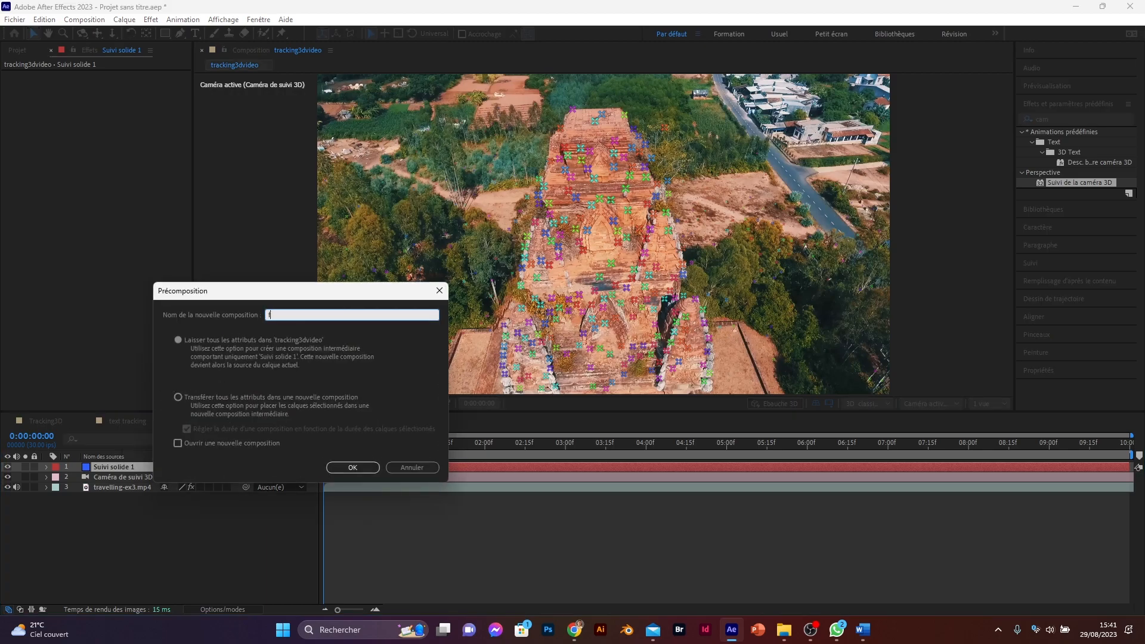
text(ragon)
click(355, 467)
Inside the dragon composition, hide the Suivi solide 1 layer, add Bonus.mp4 beneath it, and check the result in tracking3dvideo.
double_click(99, 466)
click(7, 467)
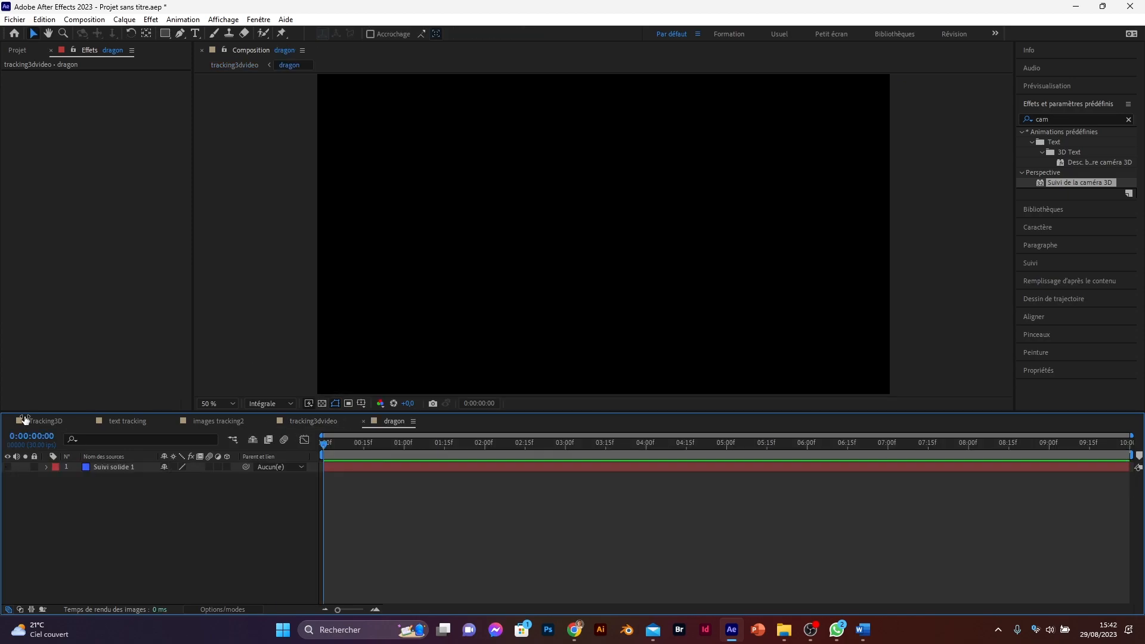
click(17, 50)
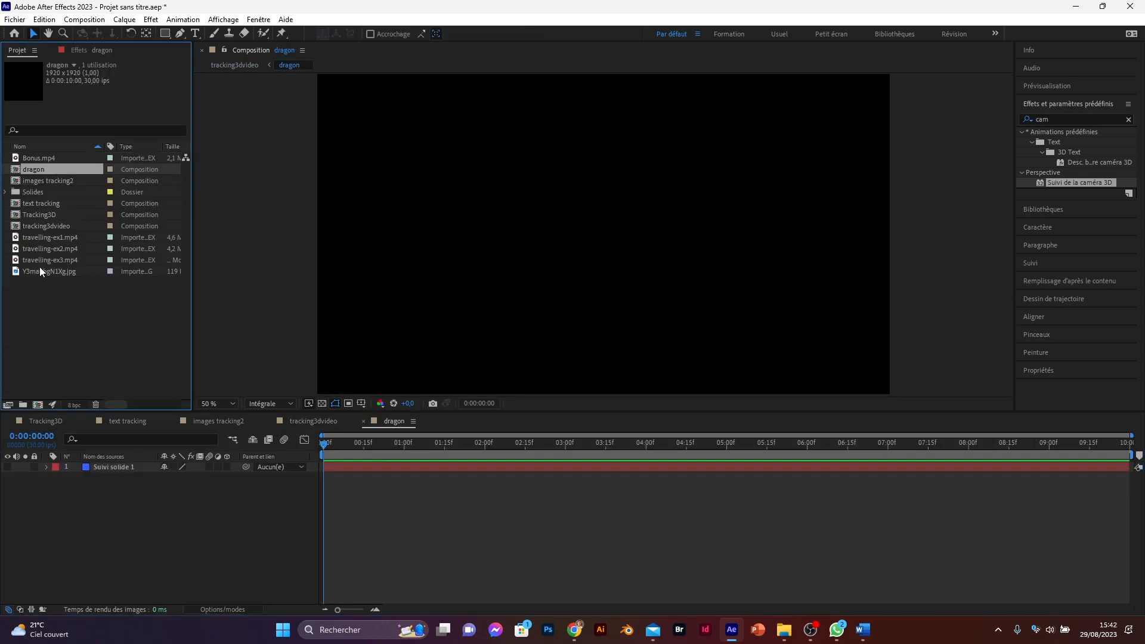
drag(36, 158, 139, 524)
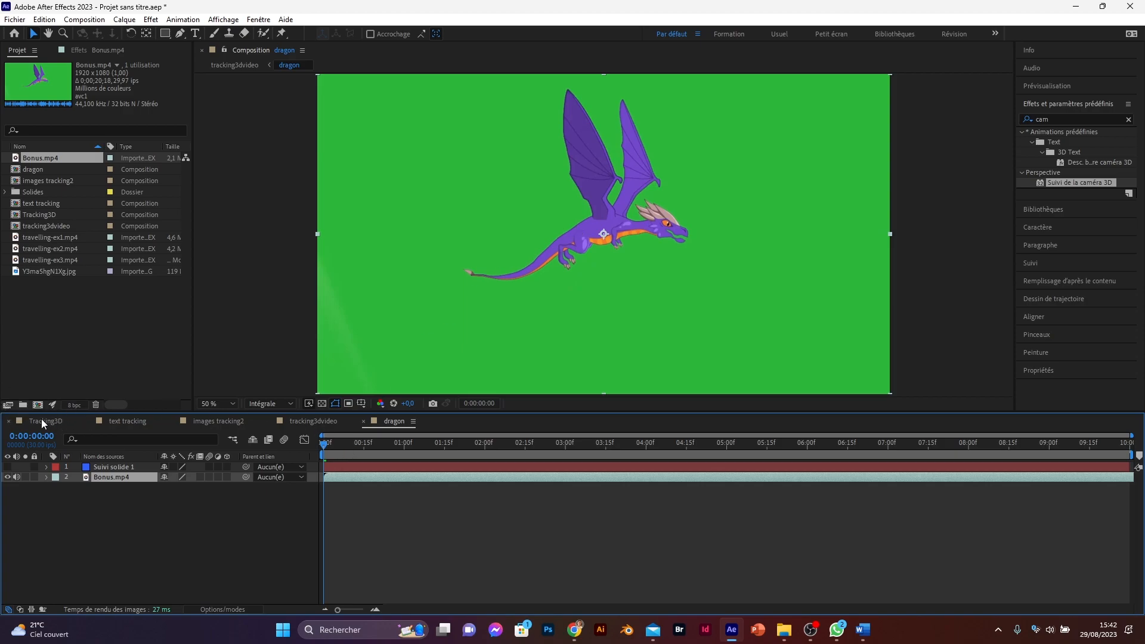
click(298, 423)
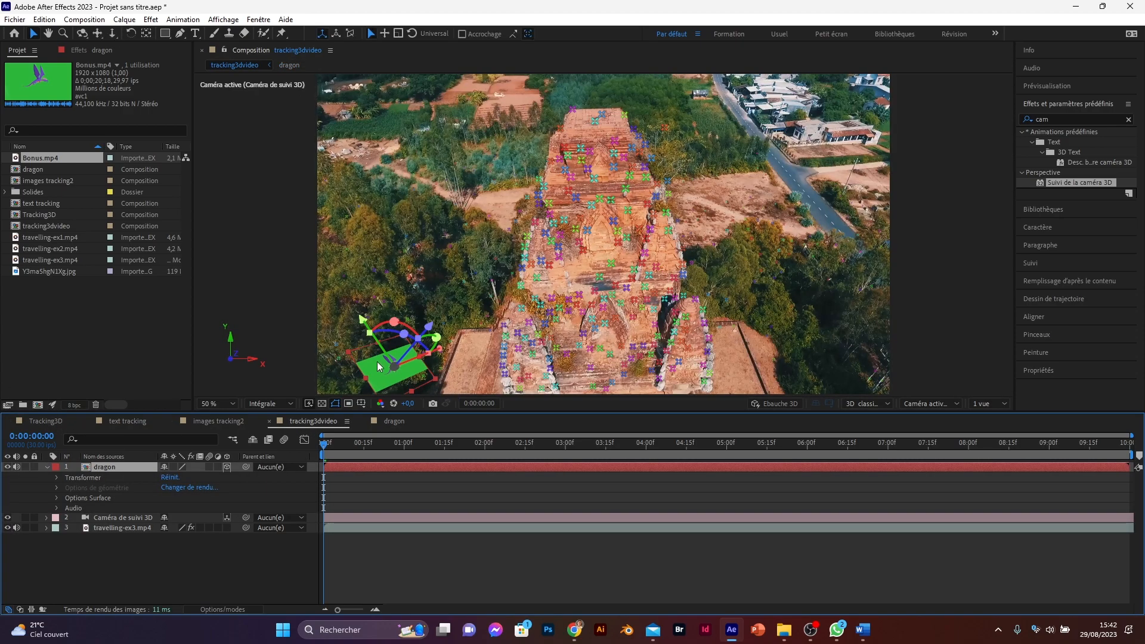
Find the Keylight (1.2) effect and apply it to the Bonus.mp4 layer in the dragon composition.
click(396, 420)
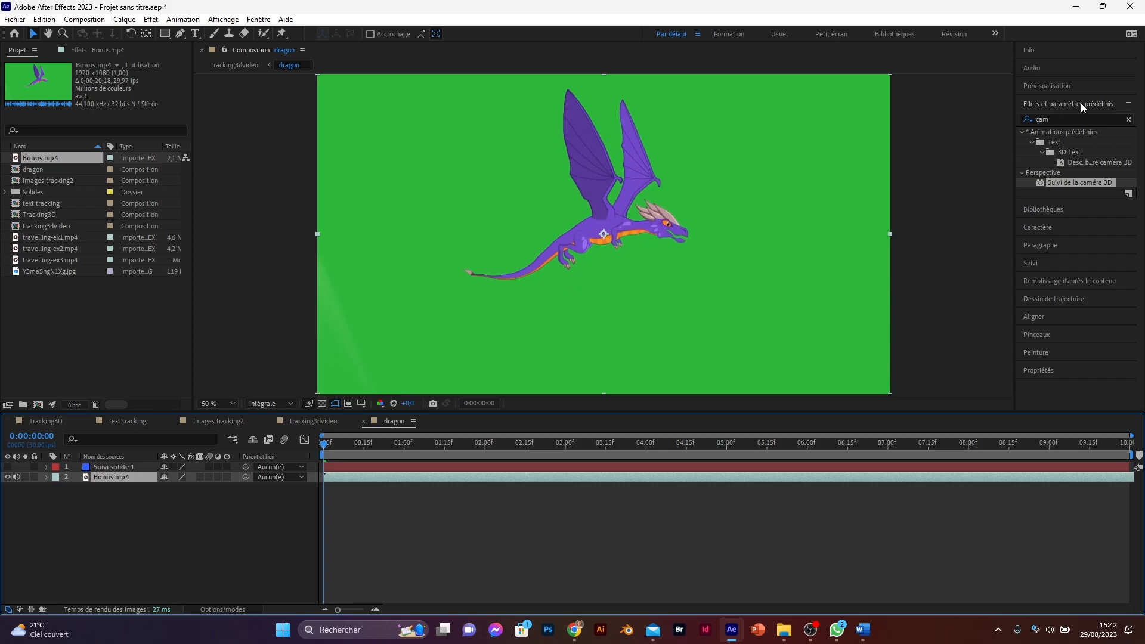
click(1126, 119)
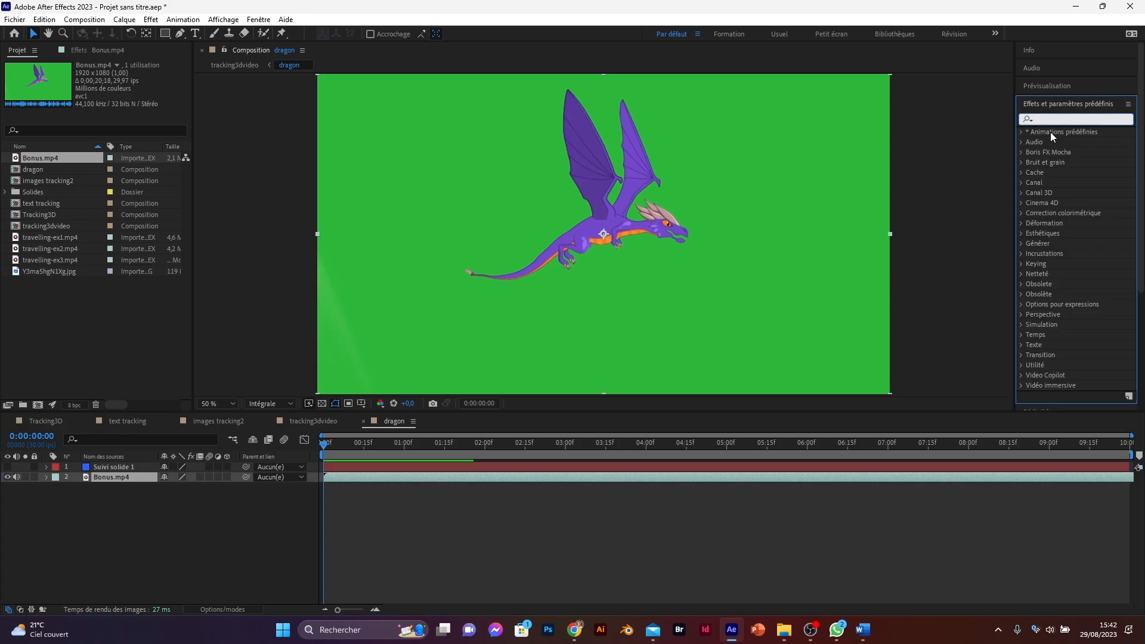
text(key)
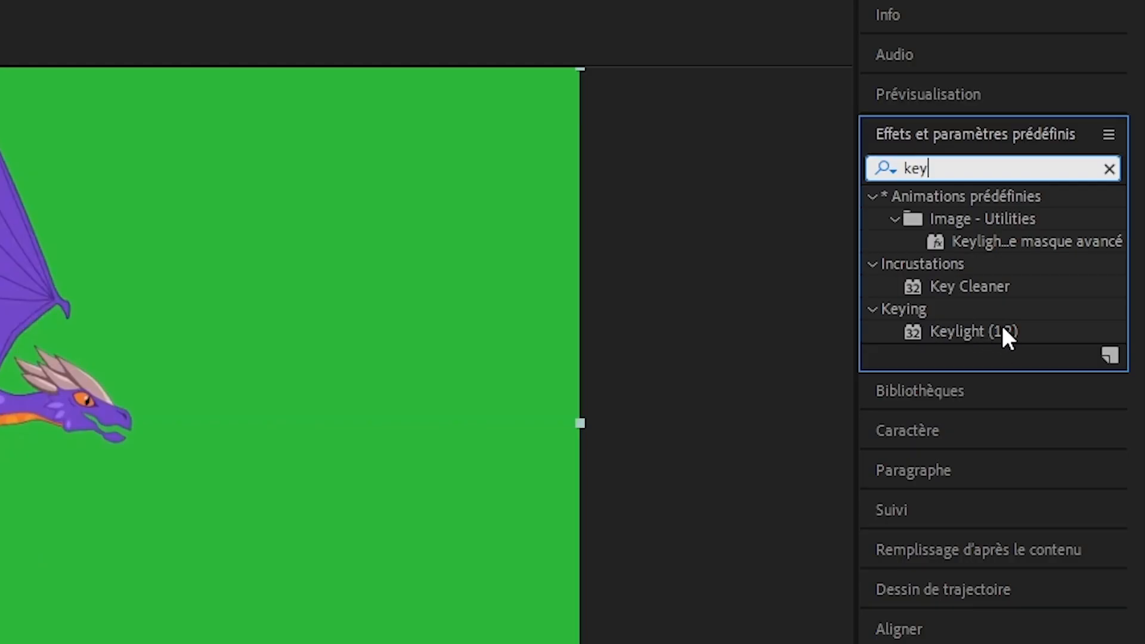
click(1066, 193)
drag(971, 329, 13, 387)
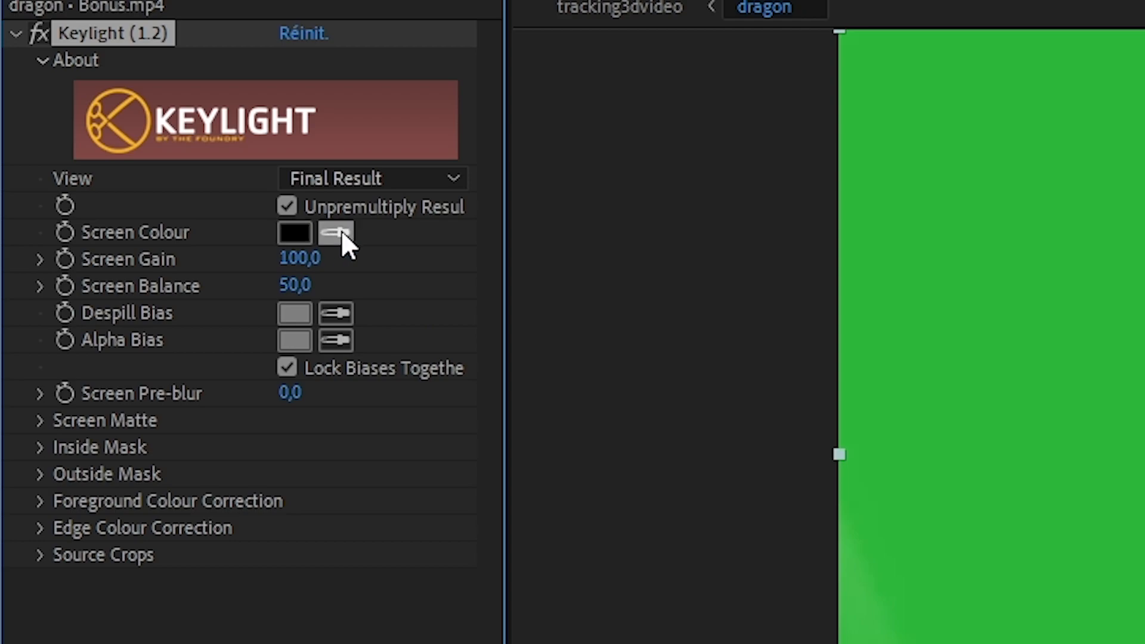
Set Keylight's Screen Colour to the green 2CB73A sampled from the background behind the dragon.
click(293, 231)
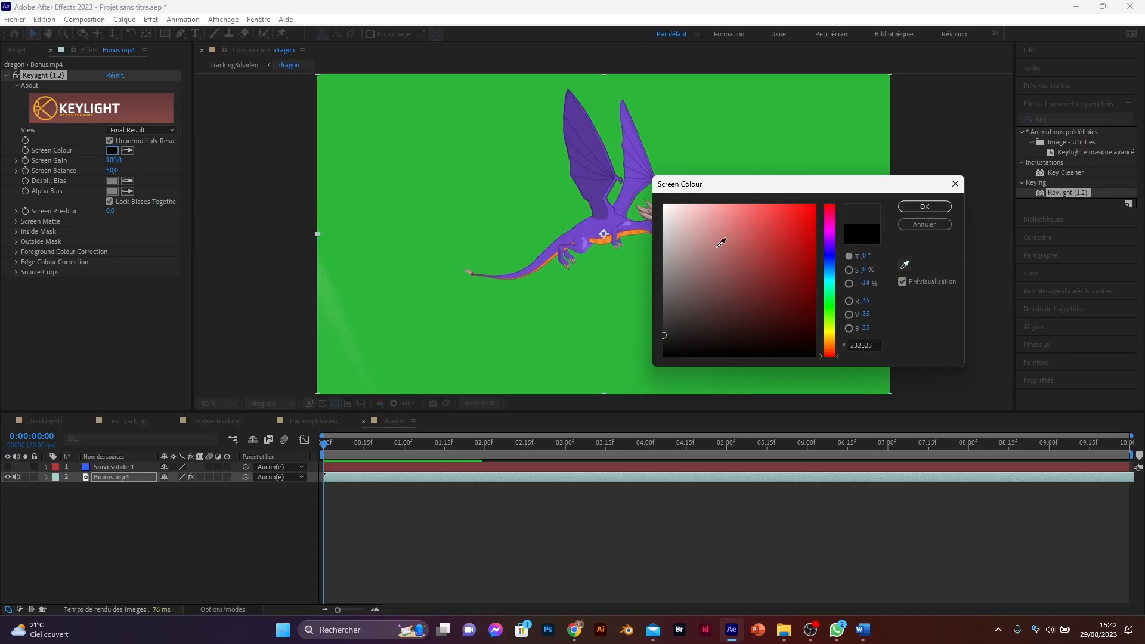
click(434, 173)
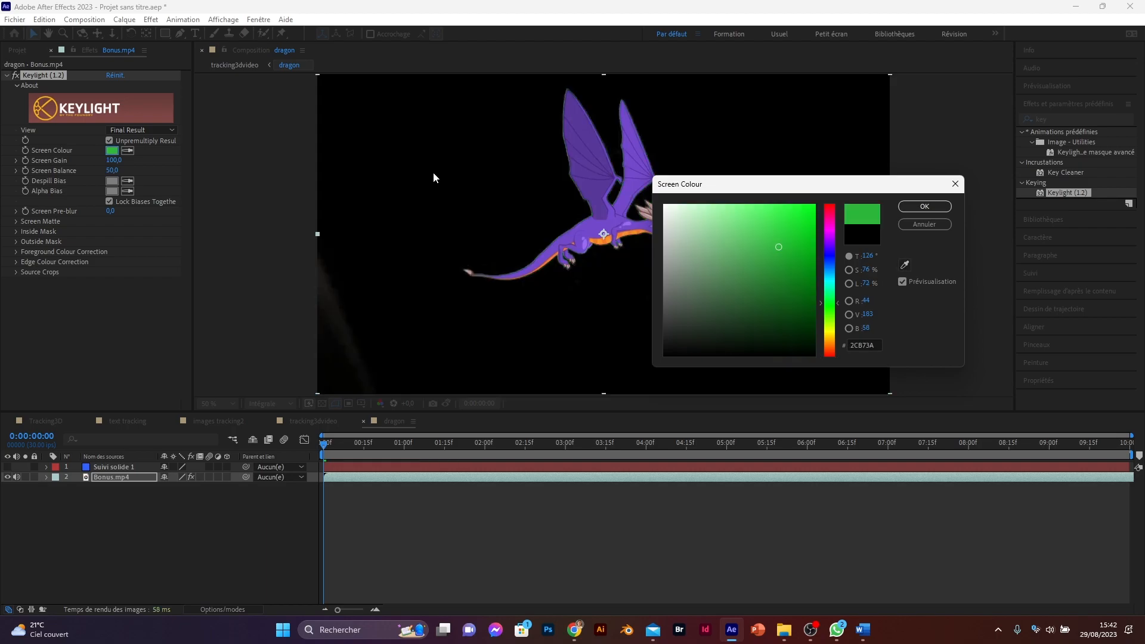
click(907, 208)
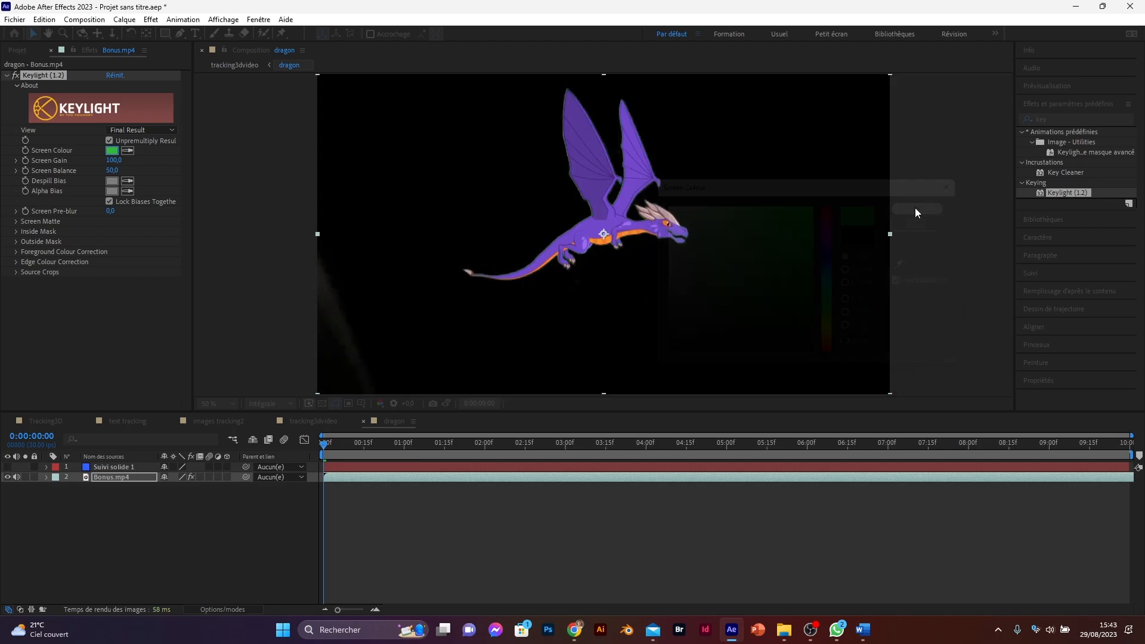
In tracking3dvideo, enlarge the dragon layer over the trees left of the temple.
click(307, 422)
scroll(399, 365, up, 1)
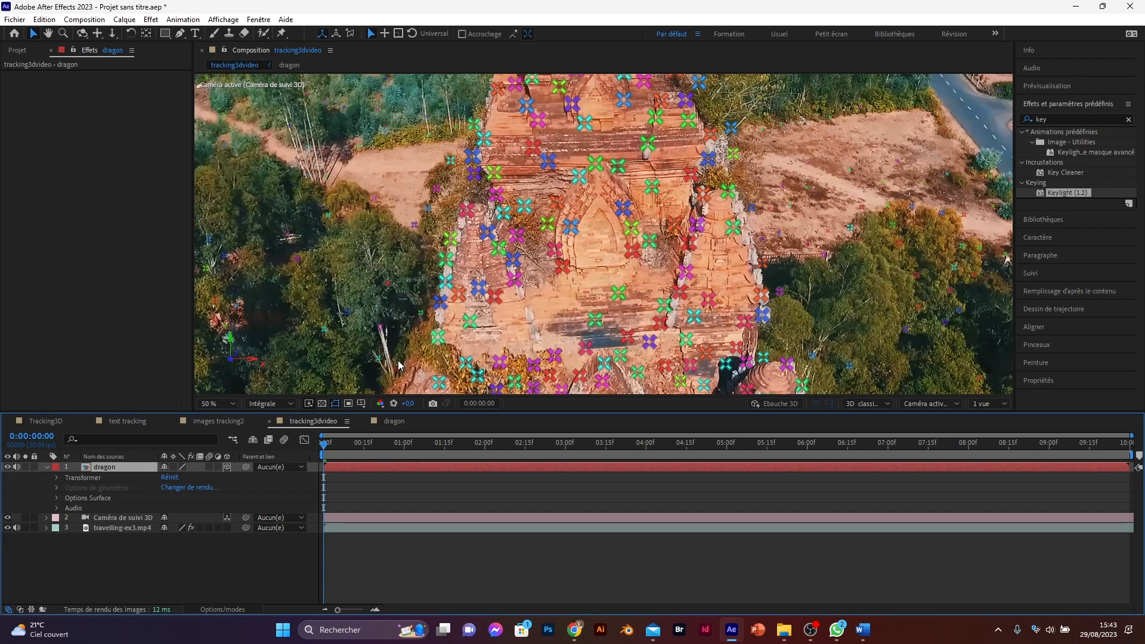
scroll(399, 365, down, 1)
scroll(369, 362, up, 2)
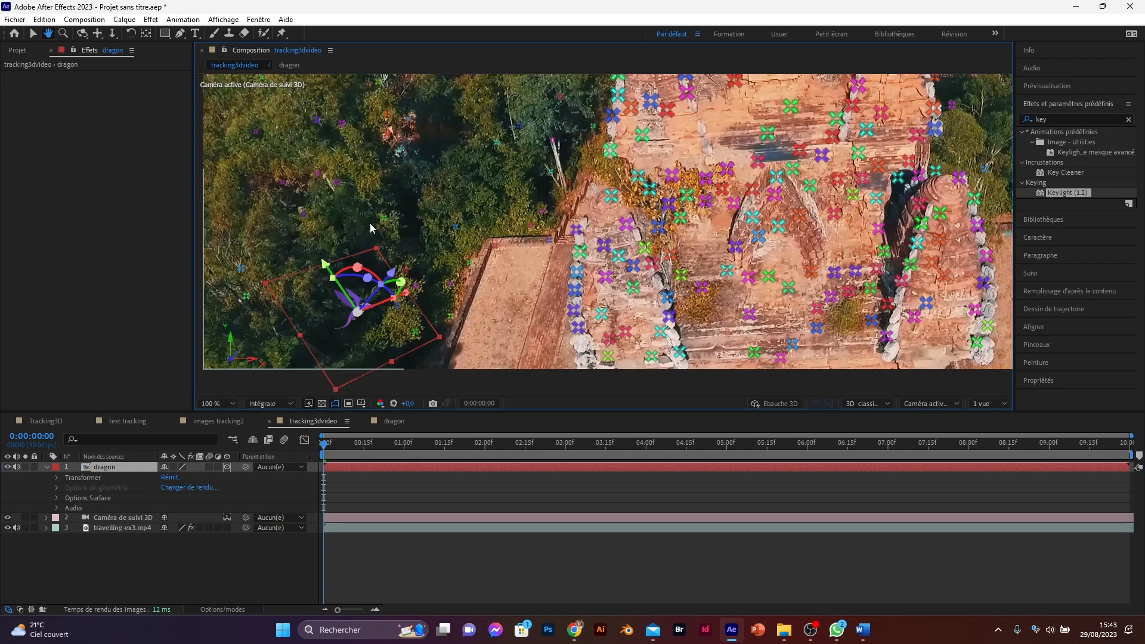
mouse_move(394, 271)
mouse_down()
mouse_move(495, 140)
mouse_move(379, 259)
mouse_move(392, 242)
mouse_move(447, 238)
mouse_move(383, 253)
mouse_up()
Play back the tracking3dvideo composition and turn off rendering of the track points on the travelling-ex3.mp4 layer.
scroll(491, 261, down, 1)
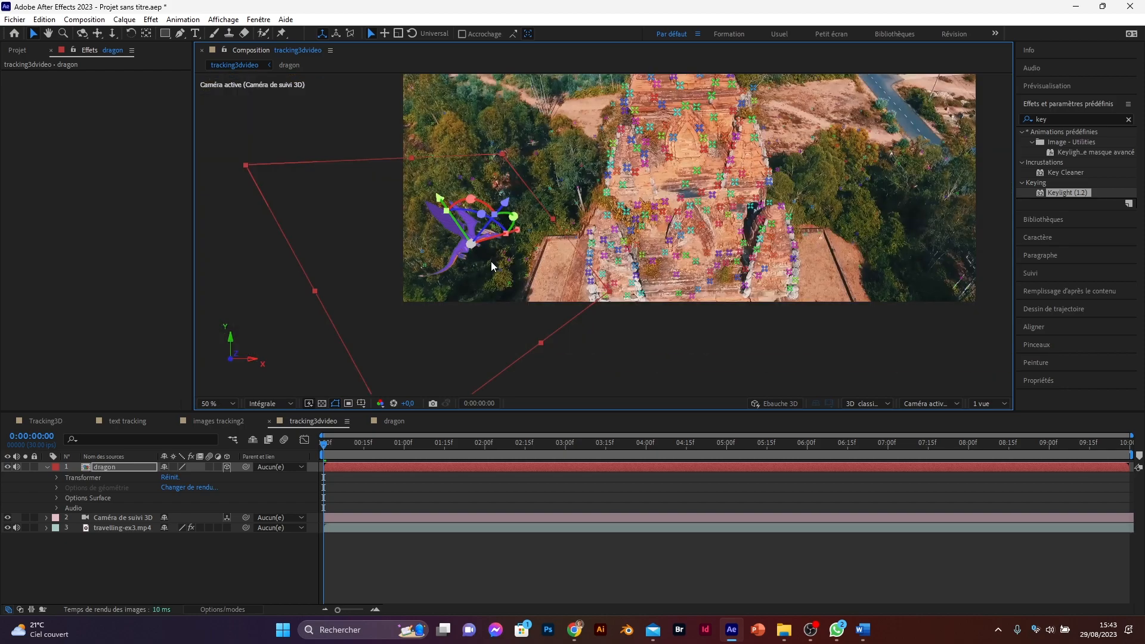
key(space)
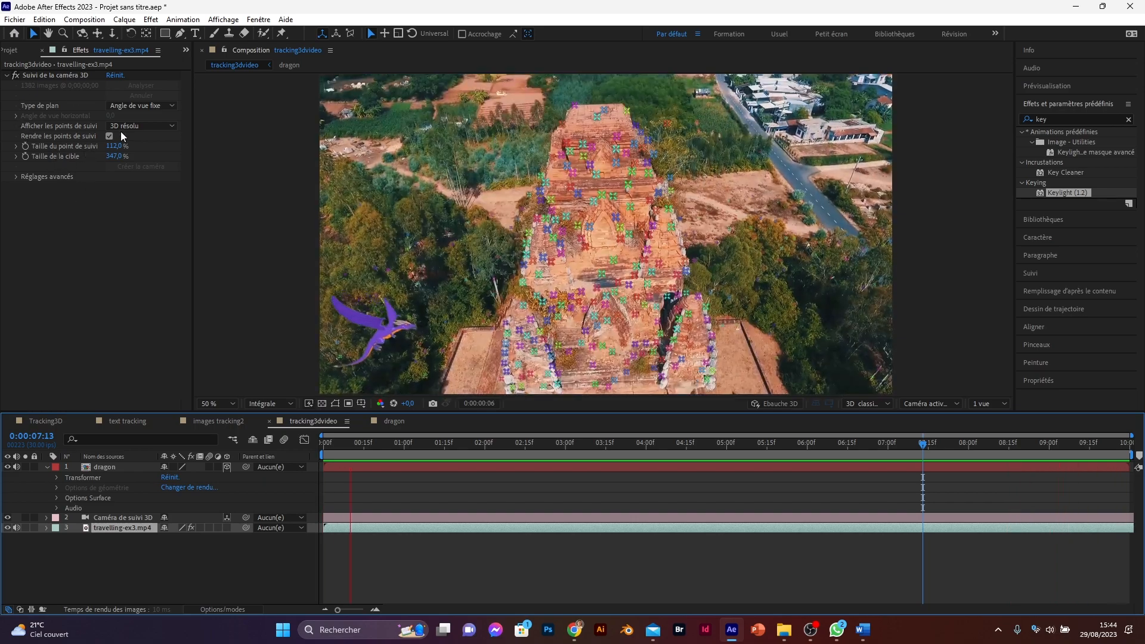
click(110, 135)
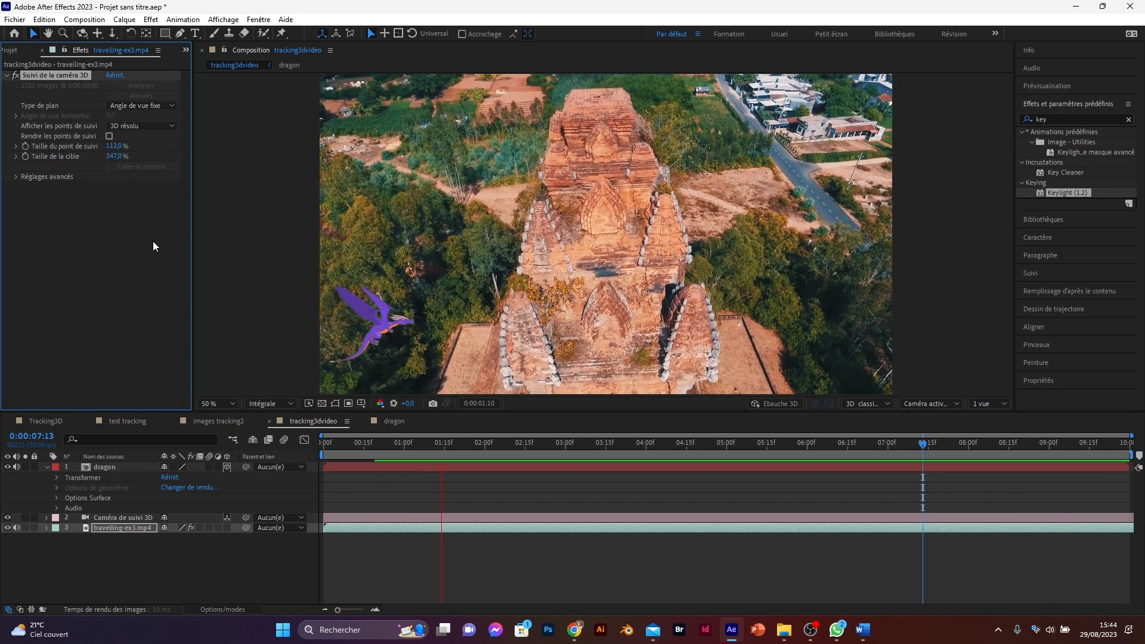